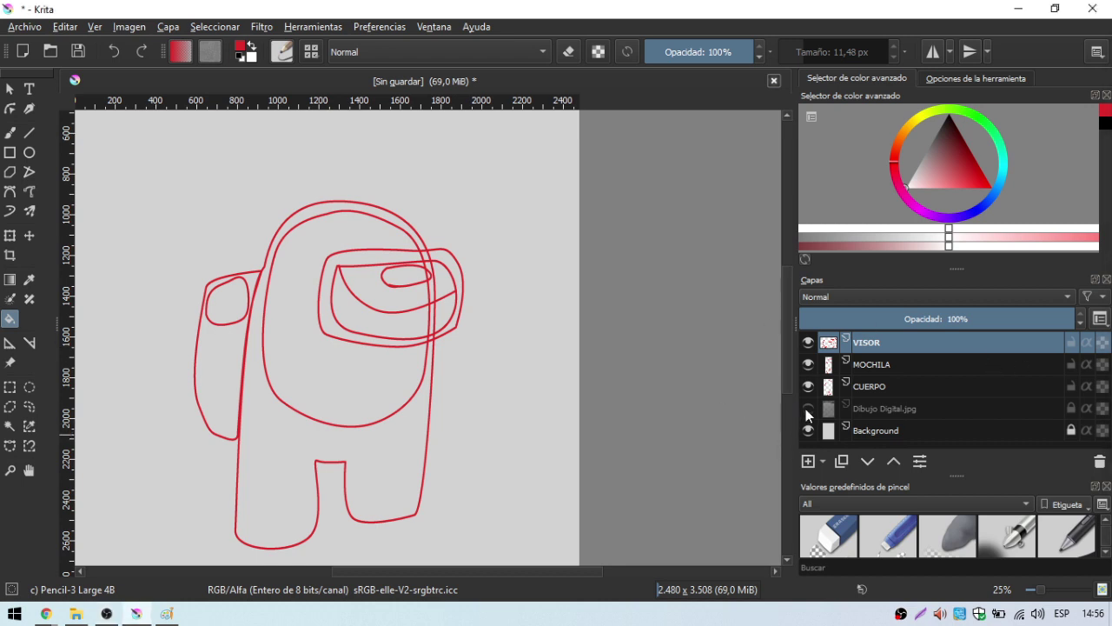
# Briefly show and hide the pencil sketch photo, then browse through the drawing's layers
pyautogui.click(807, 408)
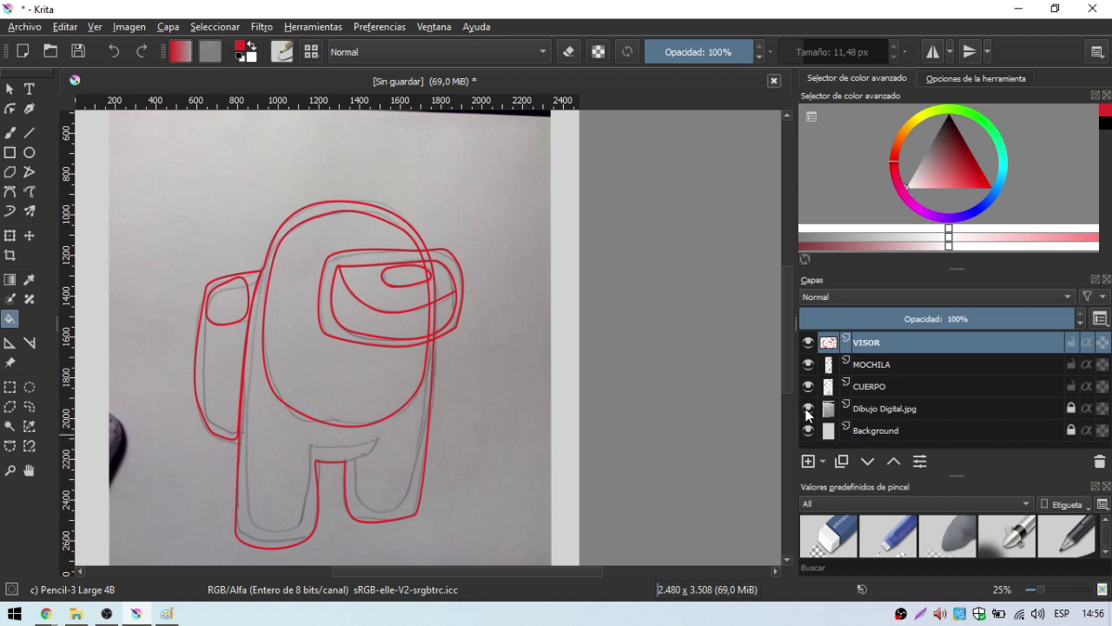
pyautogui.click(807, 408)
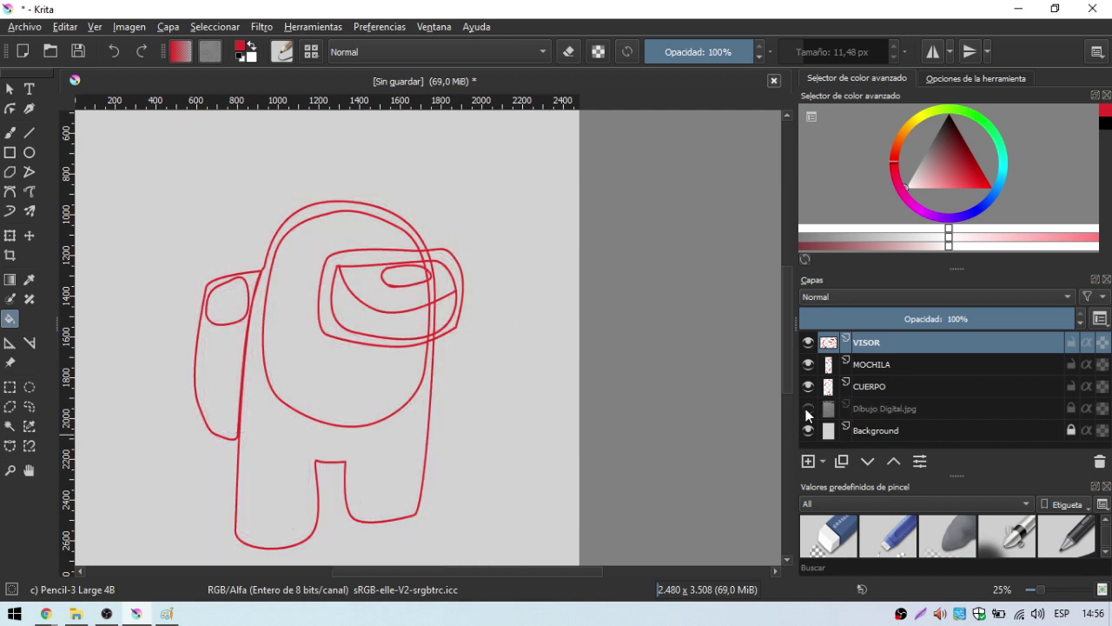
pyautogui.click(866, 366)
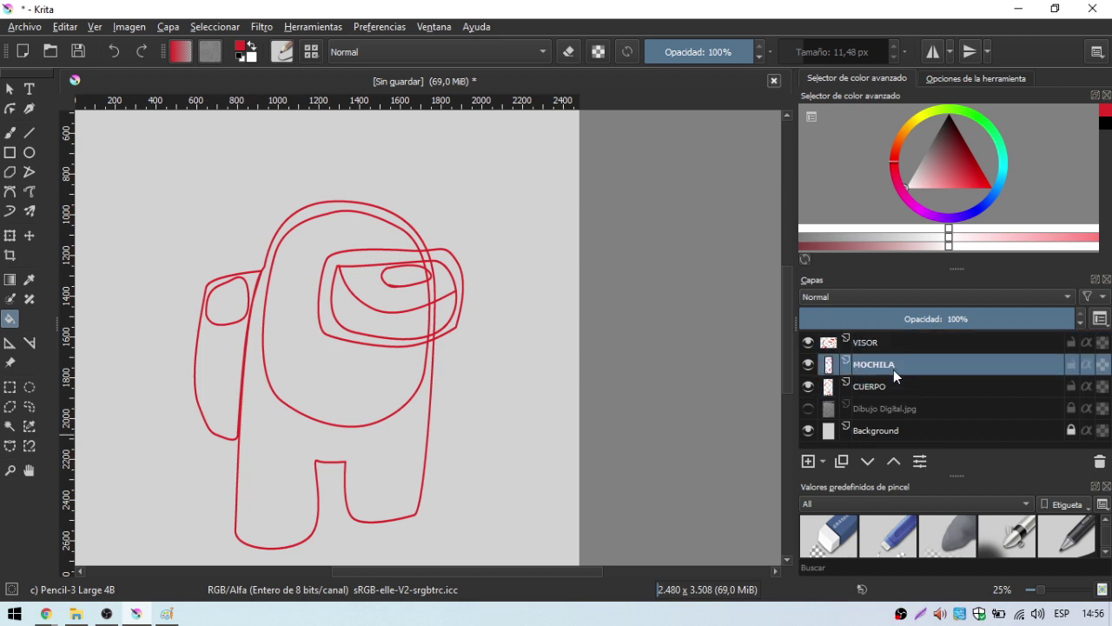
pyautogui.click(892, 350)
pyautogui.click(892, 364)
pyautogui.click(896, 386)
pyautogui.click(896, 365)
pyautogui.click(896, 343)
pyautogui.click(895, 364)
pyautogui.click(896, 386)
pyautogui.click(896, 365)
pyautogui.click(896, 345)
pyautogui.click(894, 362)
pyautogui.click(908, 385)
pyautogui.click(905, 365)
# Cycle through the CUERPO, MOCHILA and VISOR layers, leaving CUERPO active
pyautogui.click(902, 344)
pyautogui.click(905, 365)
pyautogui.click(909, 385)
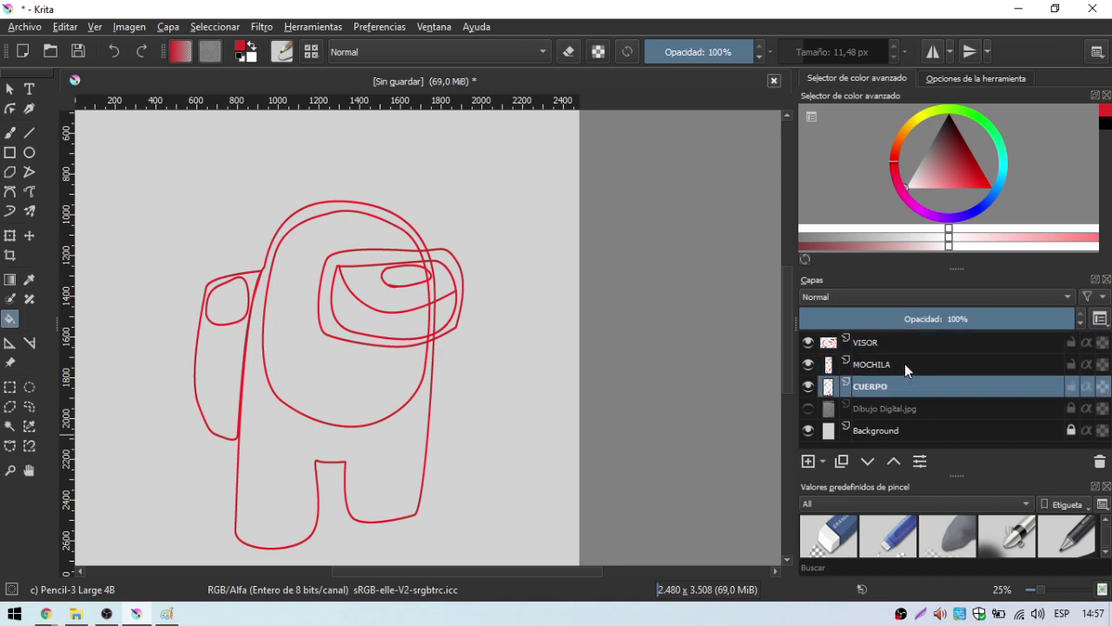
pyautogui.click(905, 363)
pyautogui.click(886, 347)
pyautogui.click(886, 367)
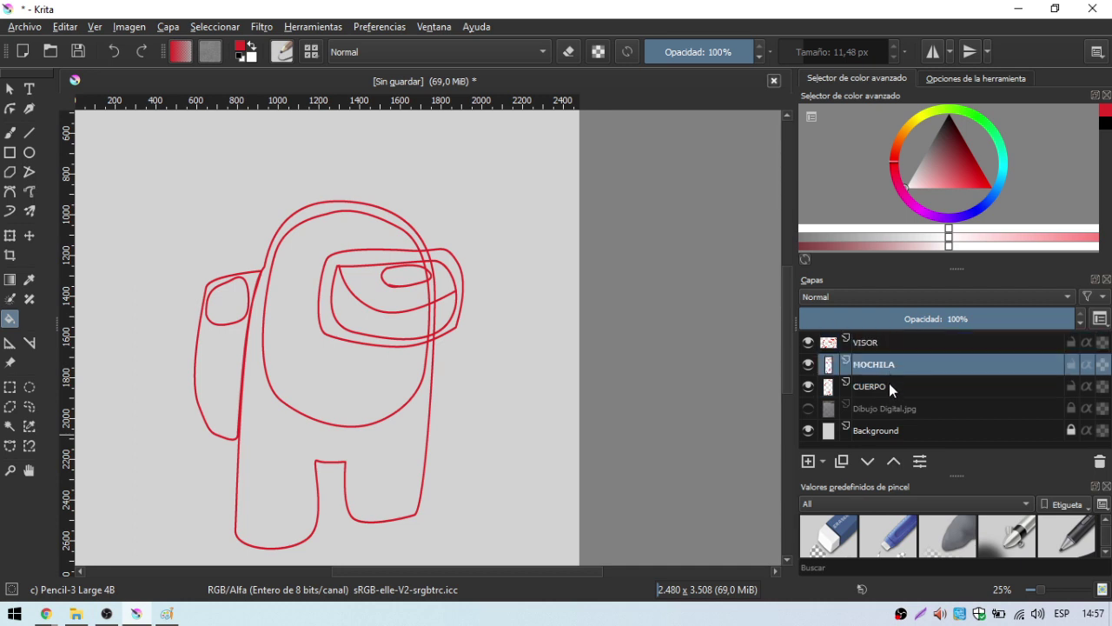
pyautogui.click(889, 383)
pyautogui.click(888, 360)
pyautogui.click(885, 341)
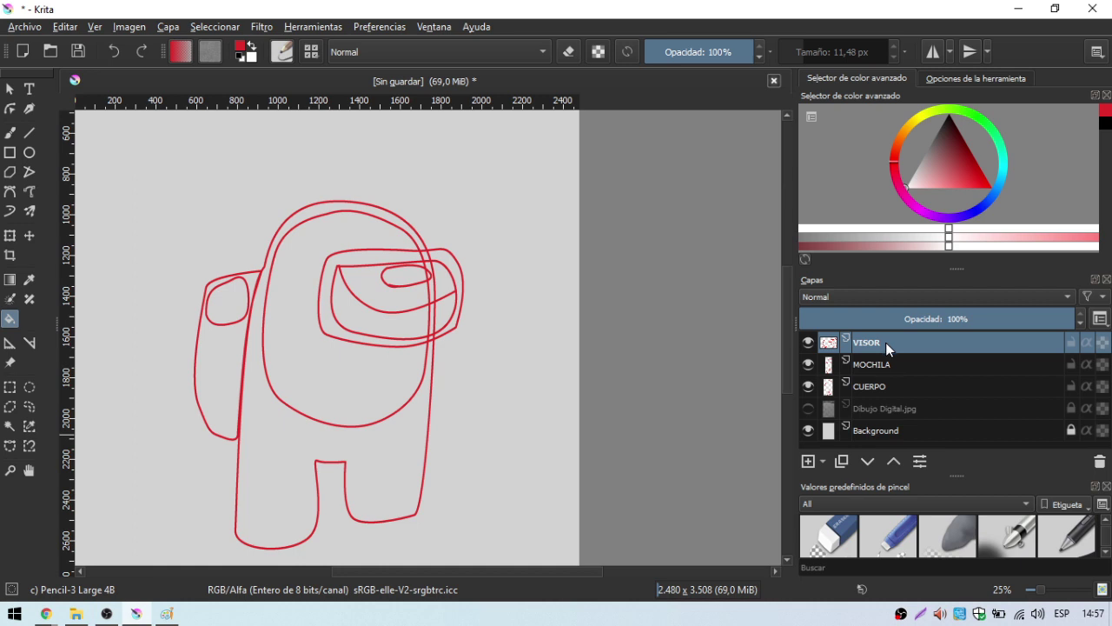
pyautogui.click(873, 393)
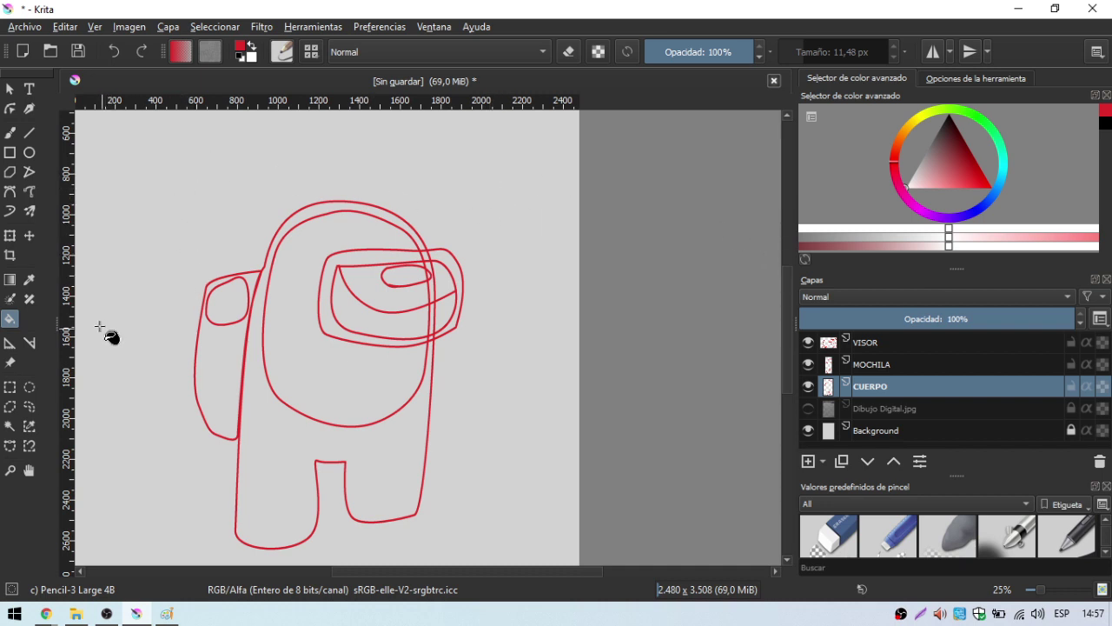
# Check the red crewmate reference, then fill the body outline solid red
pyautogui.rightClick(10, 322)
pyautogui.press('Escape')
pyautogui.click(167, 614)
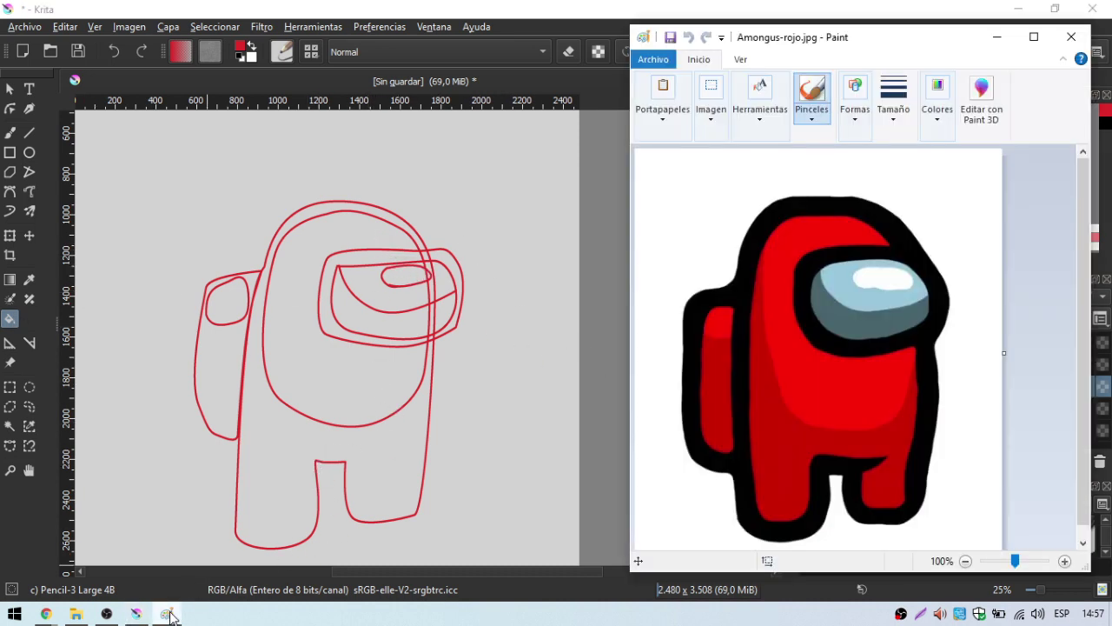
pyautogui.click(167, 613)
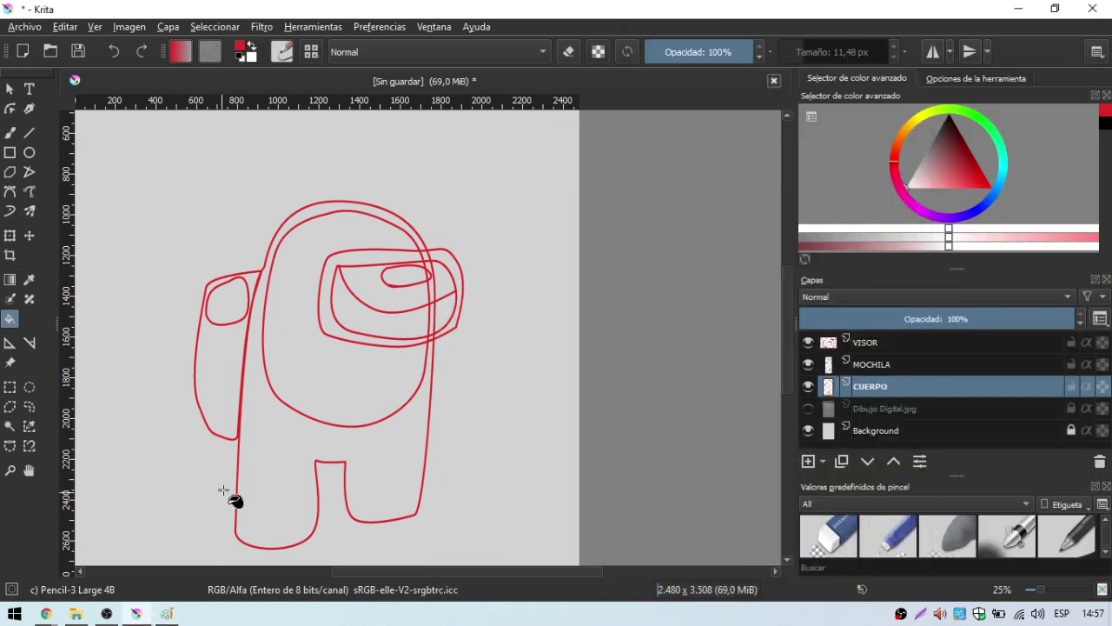
pyautogui.click(283, 534)
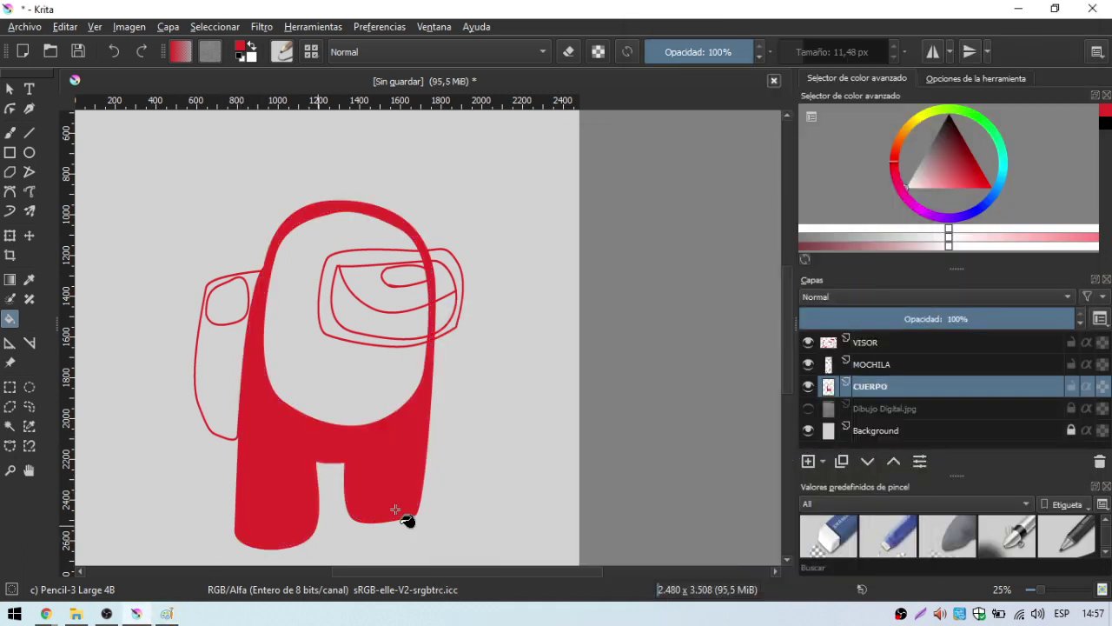
# Fill the backpack red on the MOCHILA layer and compare it twice against the reference image
pyautogui.click(902, 360)
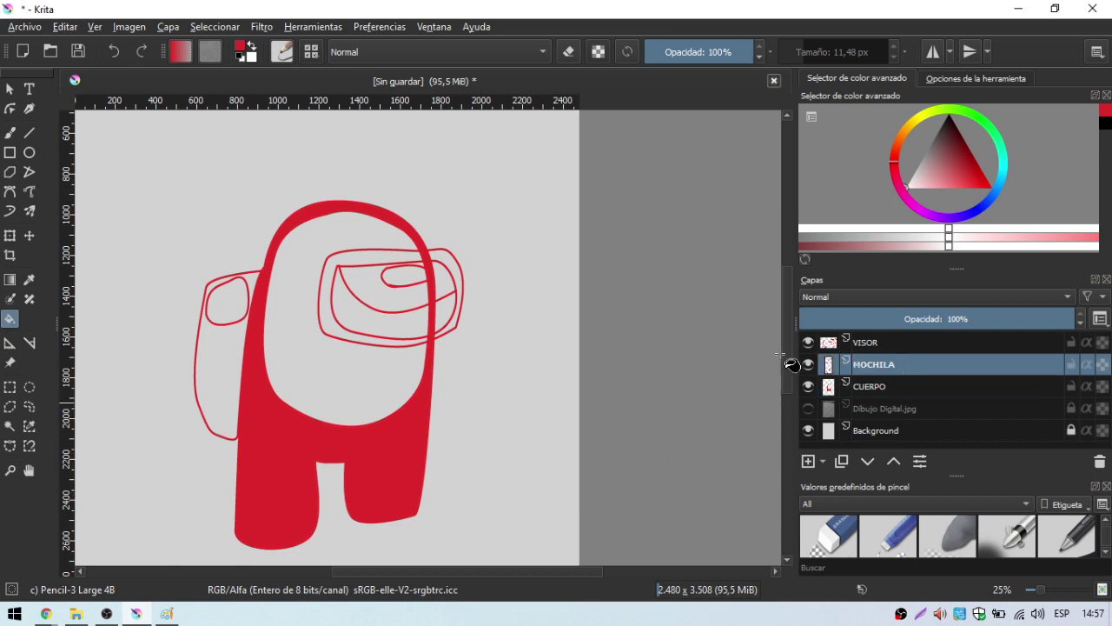
pyautogui.click(217, 352)
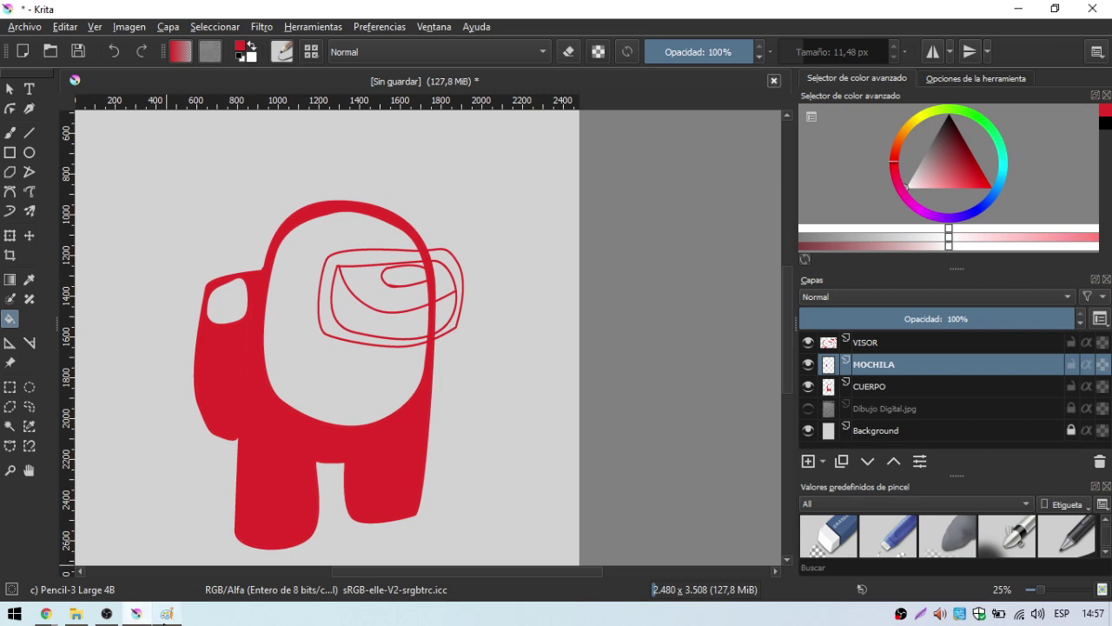
pyautogui.click(166, 613)
pyautogui.click(167, 613)
pyautogui.click(167, 613)
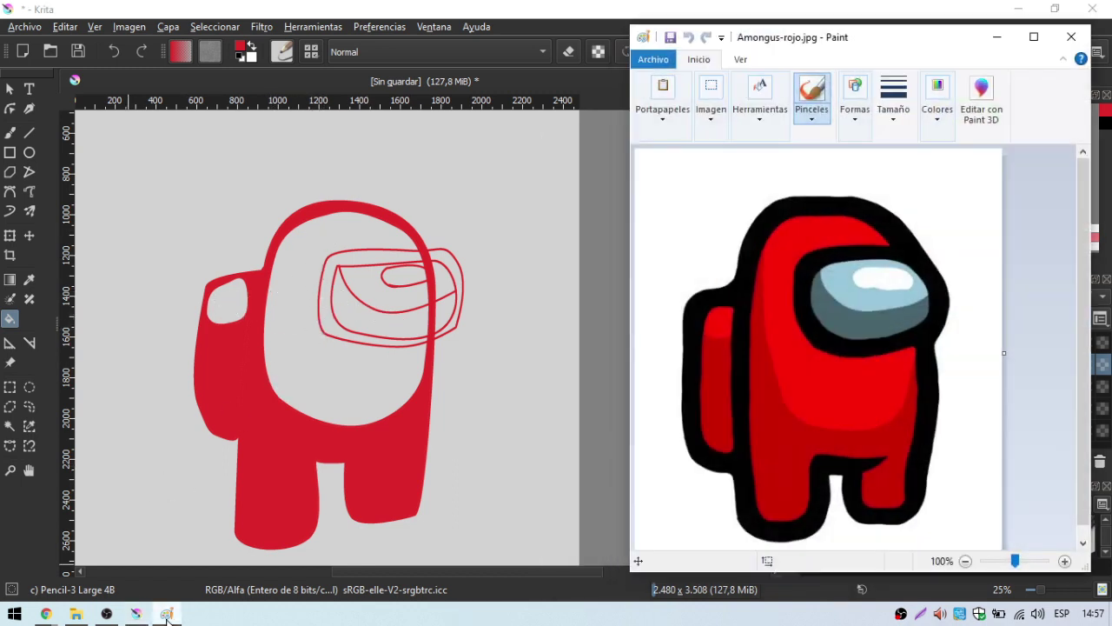
pyautogui.click(167, 613)
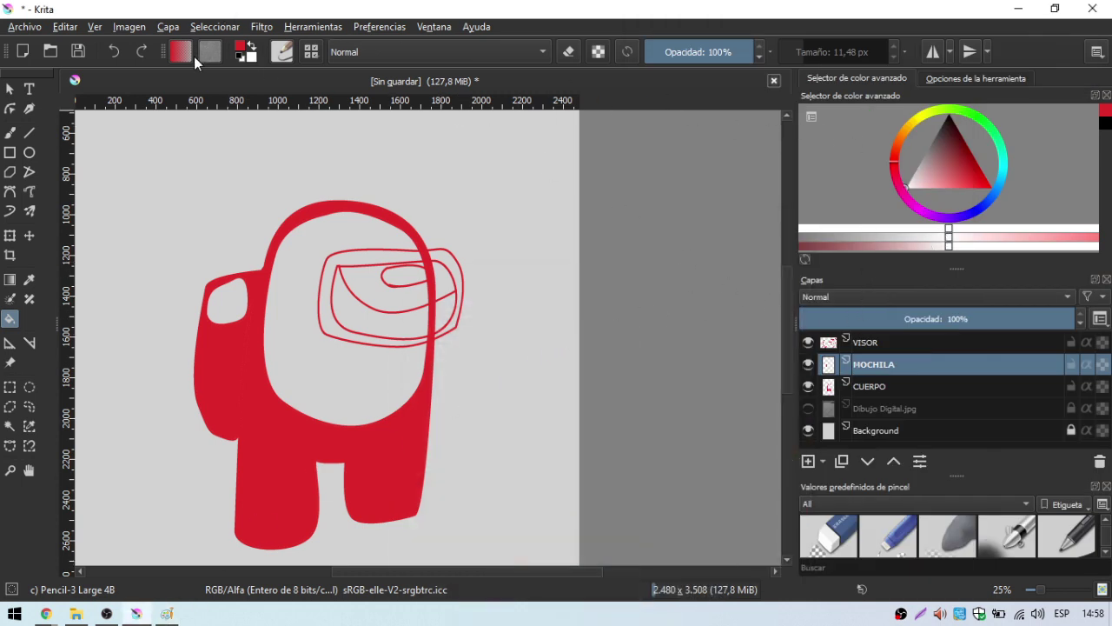
# Pick a brighter red and fill the body's inner front area on CUERPO
pyautogui.moveTo(966, 173)
pyautogui.mouseDown()
pyautogui.moveTo(955, 189)
pyautogui.moveTo(972, 190)
pyautogui.moveTo(963, 175)
pyautogui.moveTo(997, 190)
pyautogui.mouseUp()
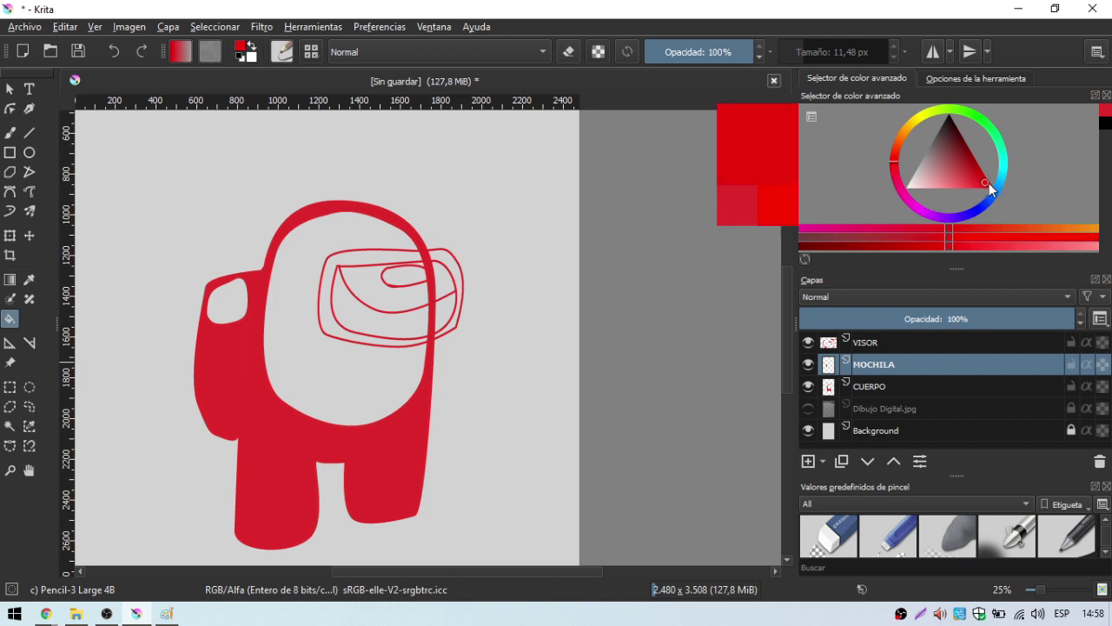
pyautogui.click(909, 389)
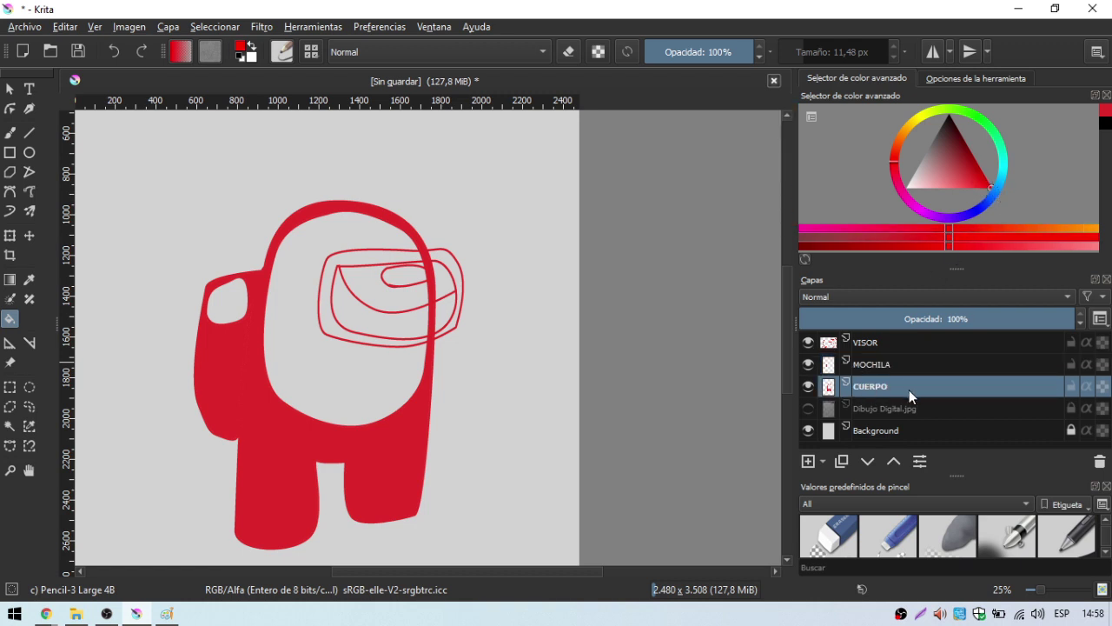
pyautogui.click(331, 369)
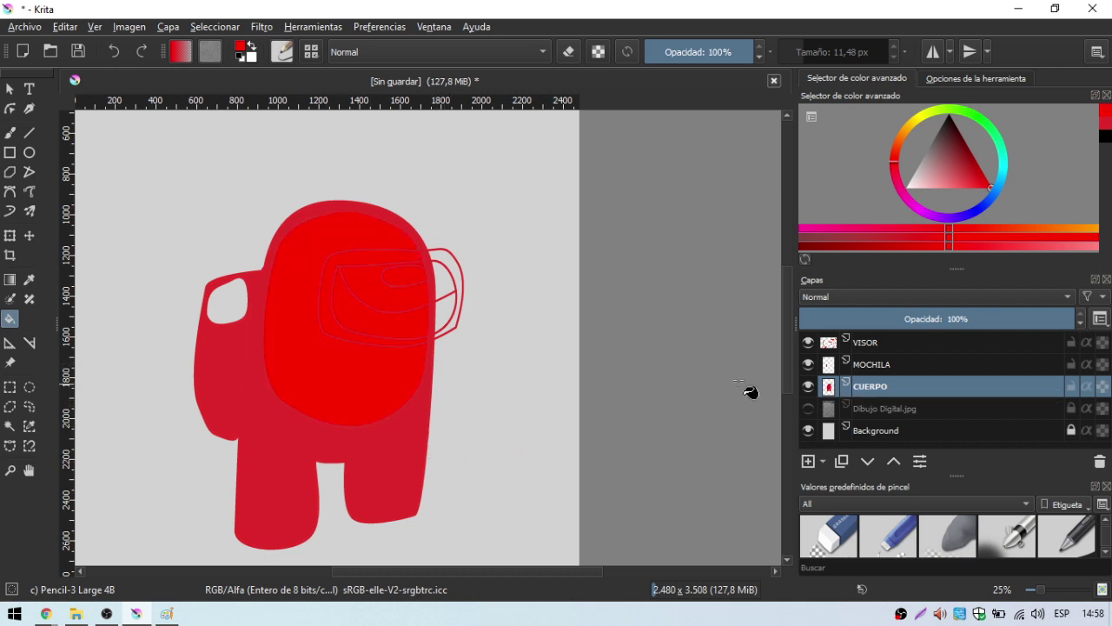
# Fill the backpack's inner patch with the bright red on MOCHILA
pyautogui.click(866, 370)
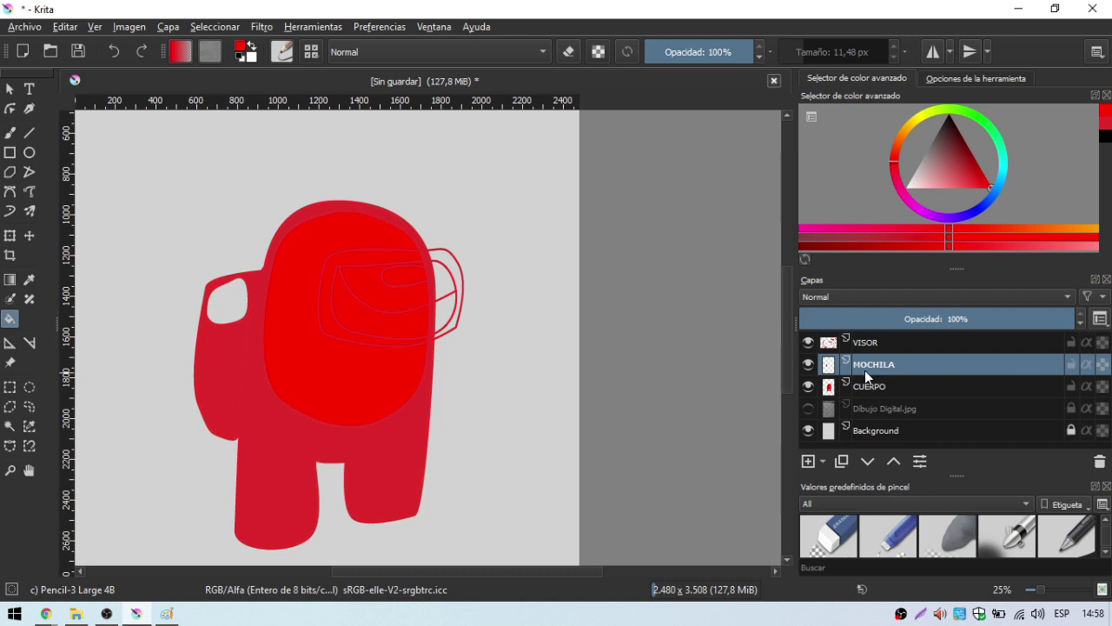
pyautogui.click(252, 310)
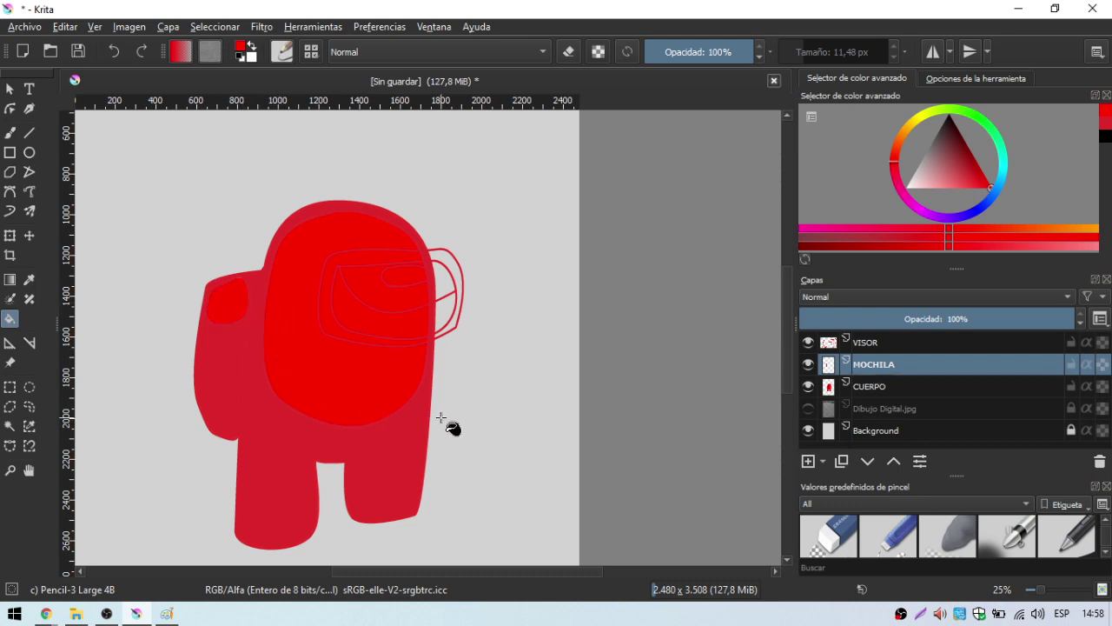
pyautogui.click(889, 345)
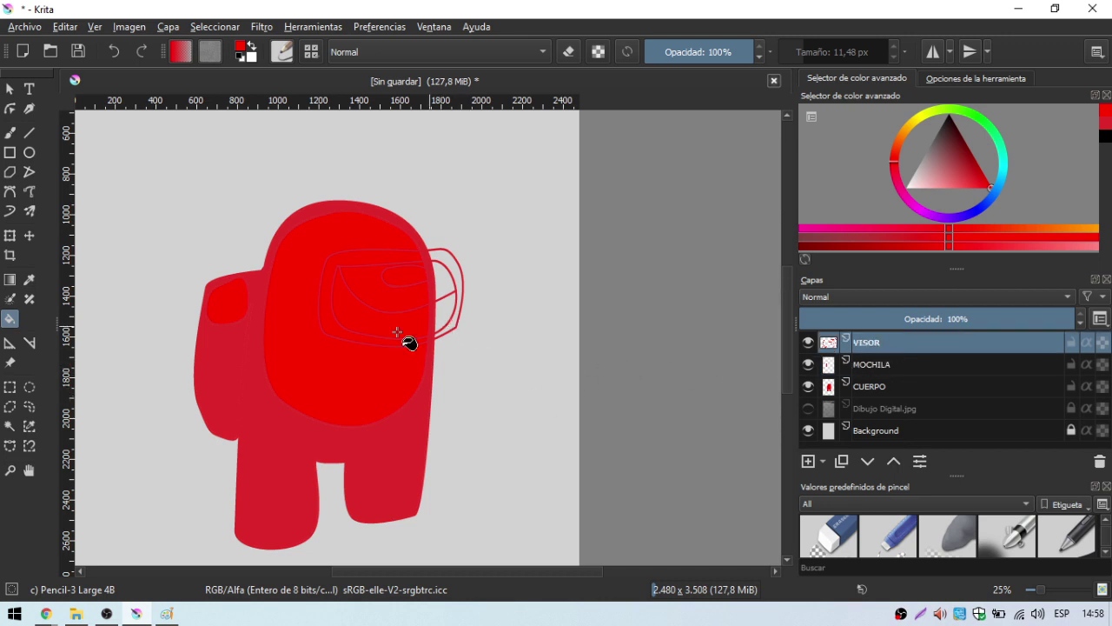
pyautogui.click(167, 613)
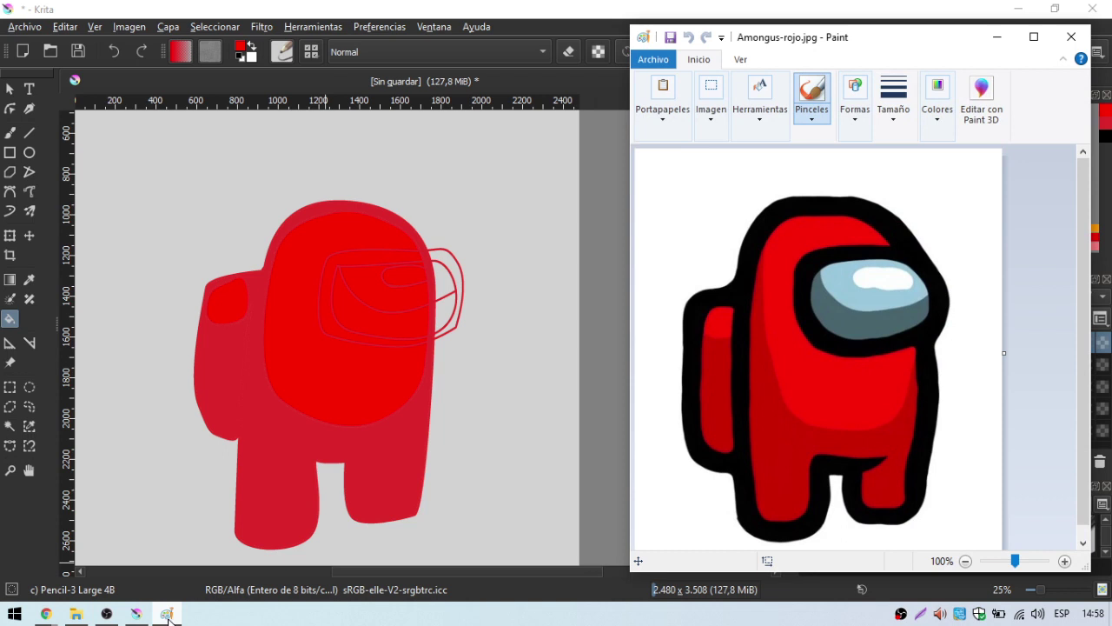
pyautogui.click(167, 614)
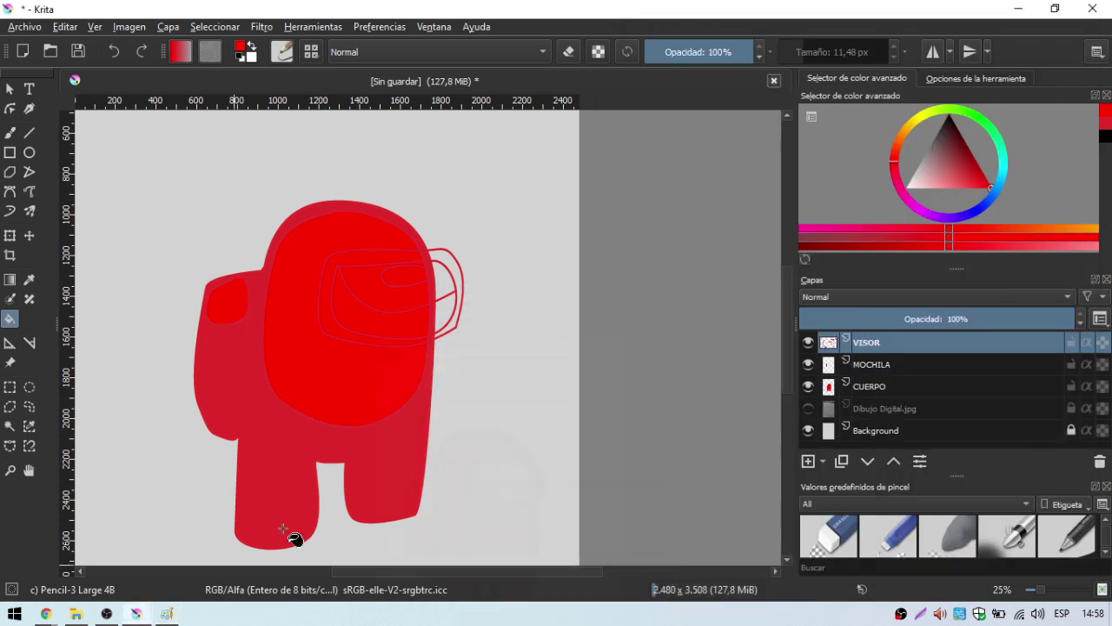
pyautogui.moveTo(943, 153); pyautogui.dragTo(961, 109)
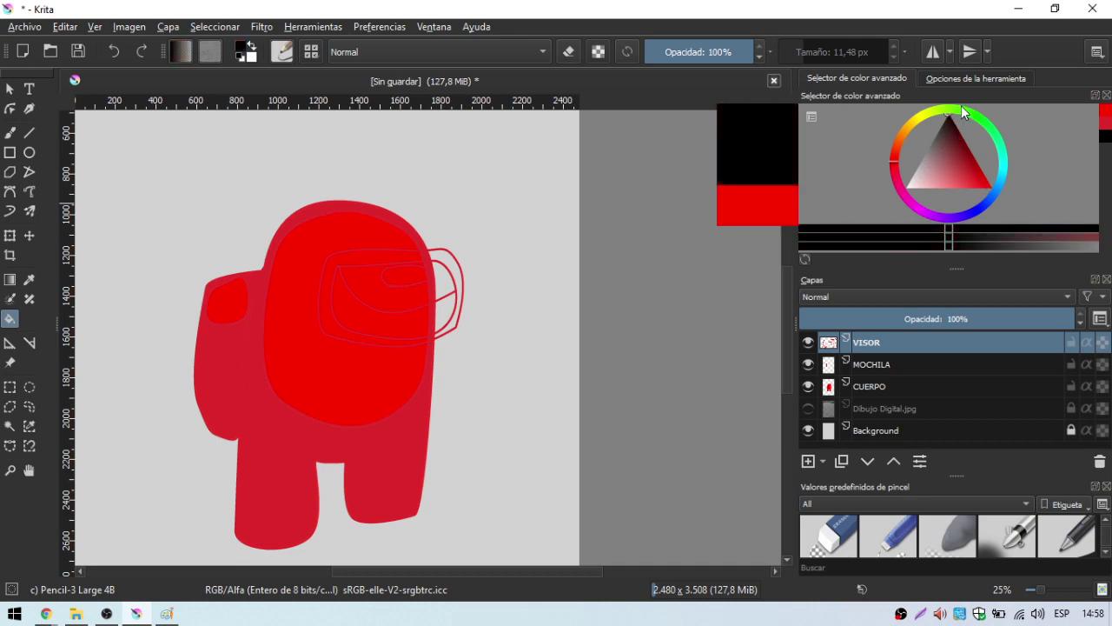
pyautogui.click(391, 259)
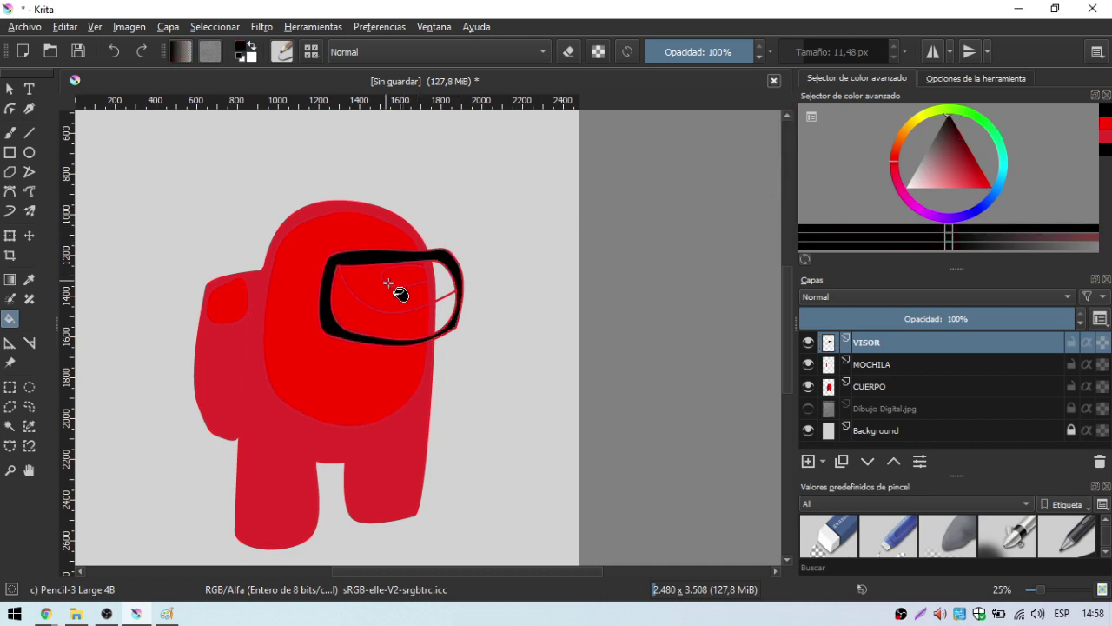
pyautogui.keyDown('ctrl'); pyautogui.scroll(2, 409, 269); pyautogui.keyUp('ctrl')
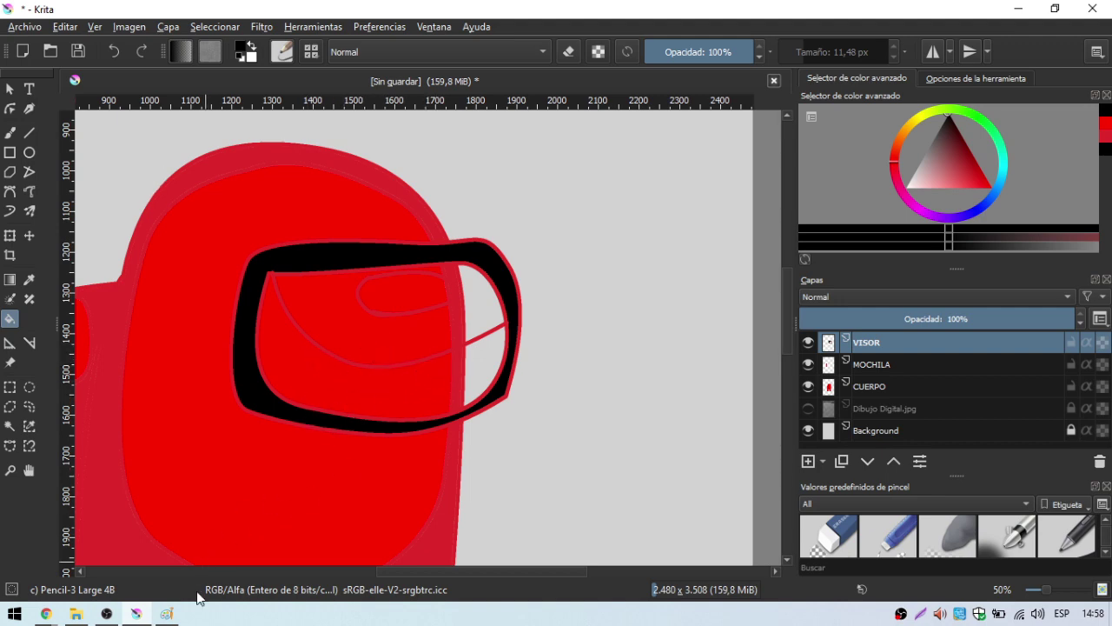
pyautogui.hotkey('alt', 'Tab')
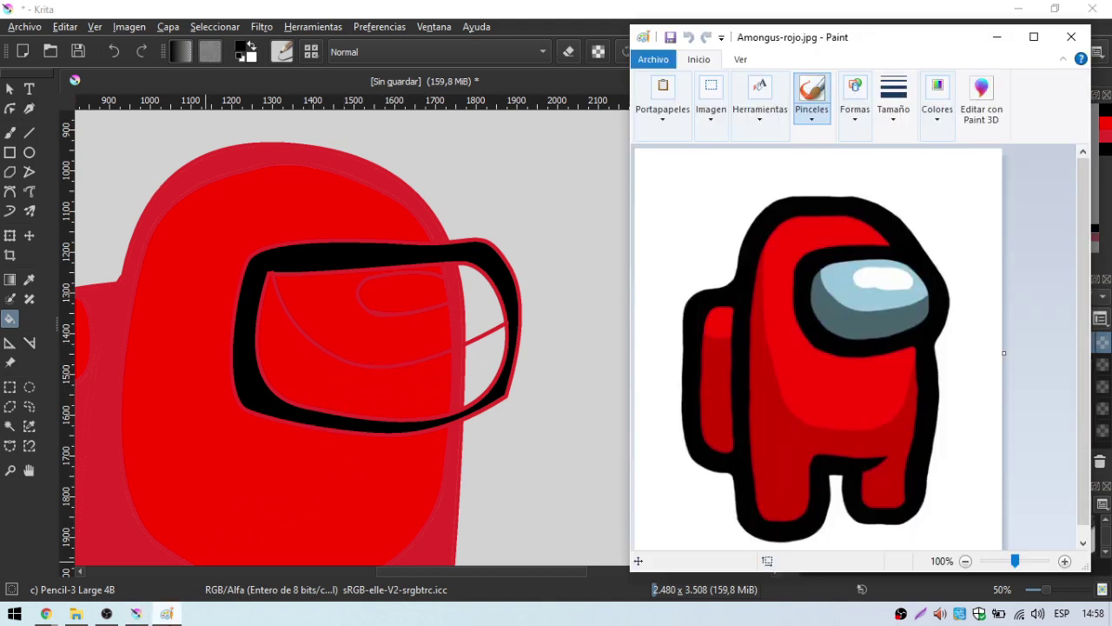
pyautogui.click(137, 613)
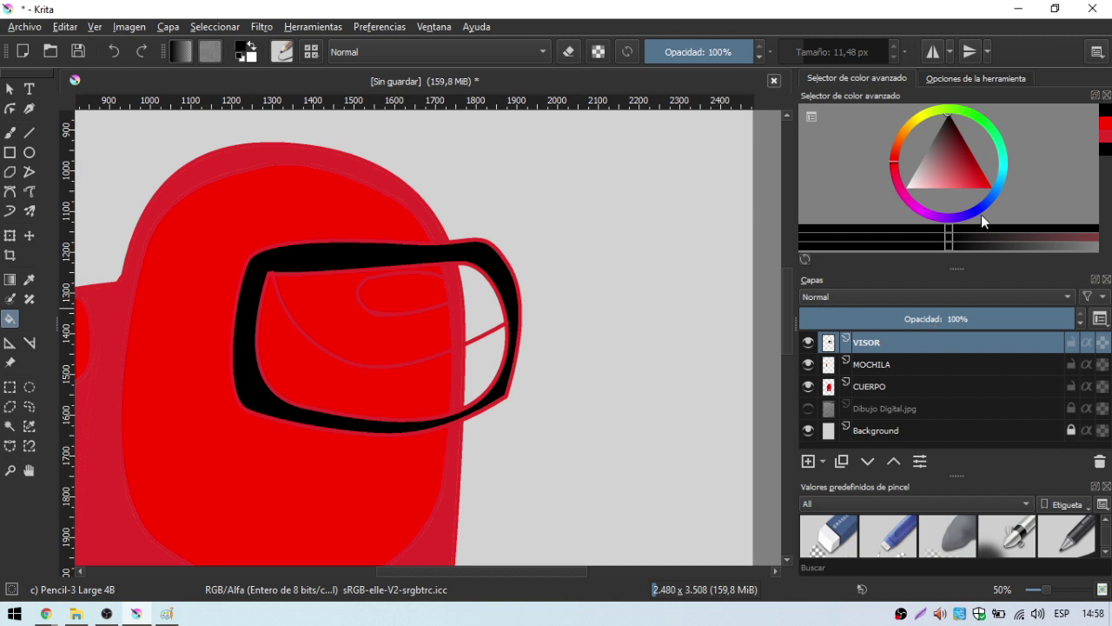
# Choose a blue shade against the reference and fill the lower visor area
pyautogui.moveTo(996, 185); pyautogui.dragTo(953, 167)
pyautogui.click(961, 170)
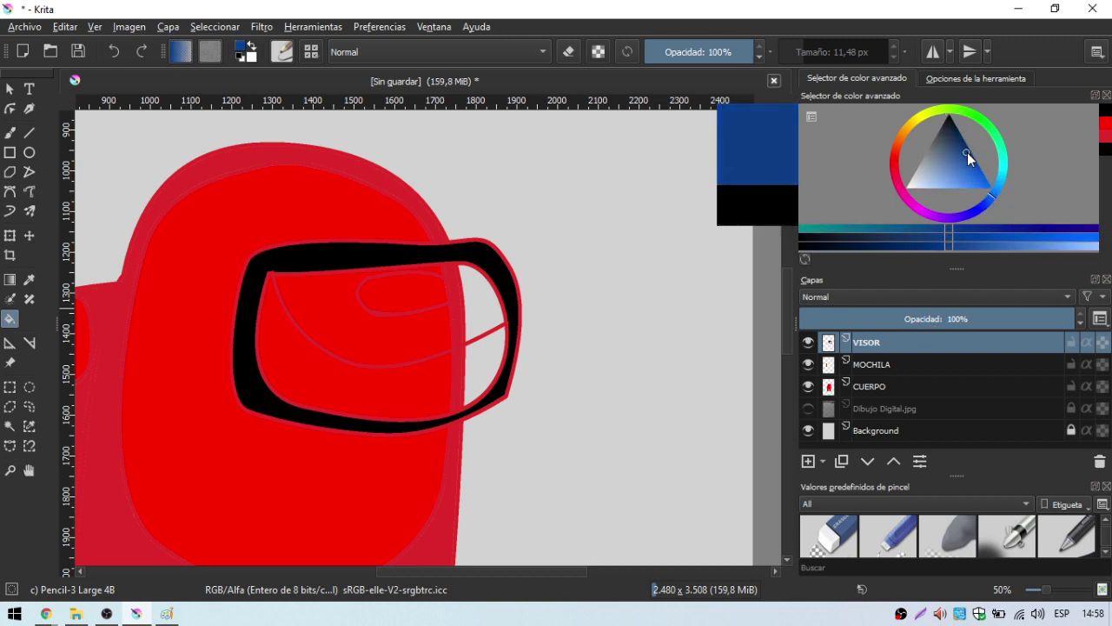
pyautogui.click(166, 613)
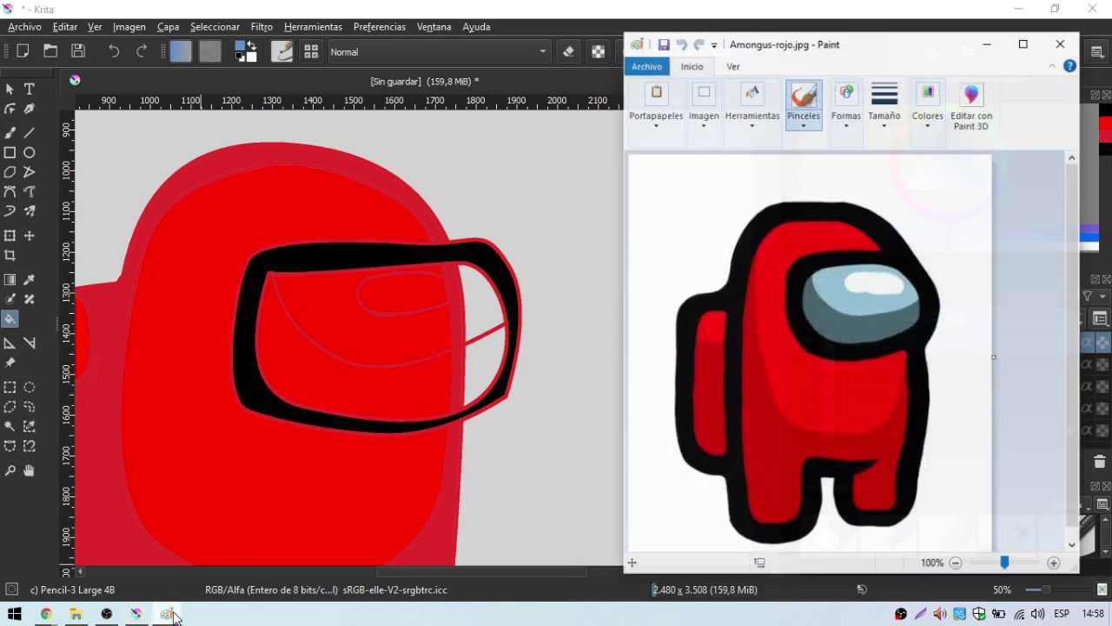
pyautogui.click(171, 614)
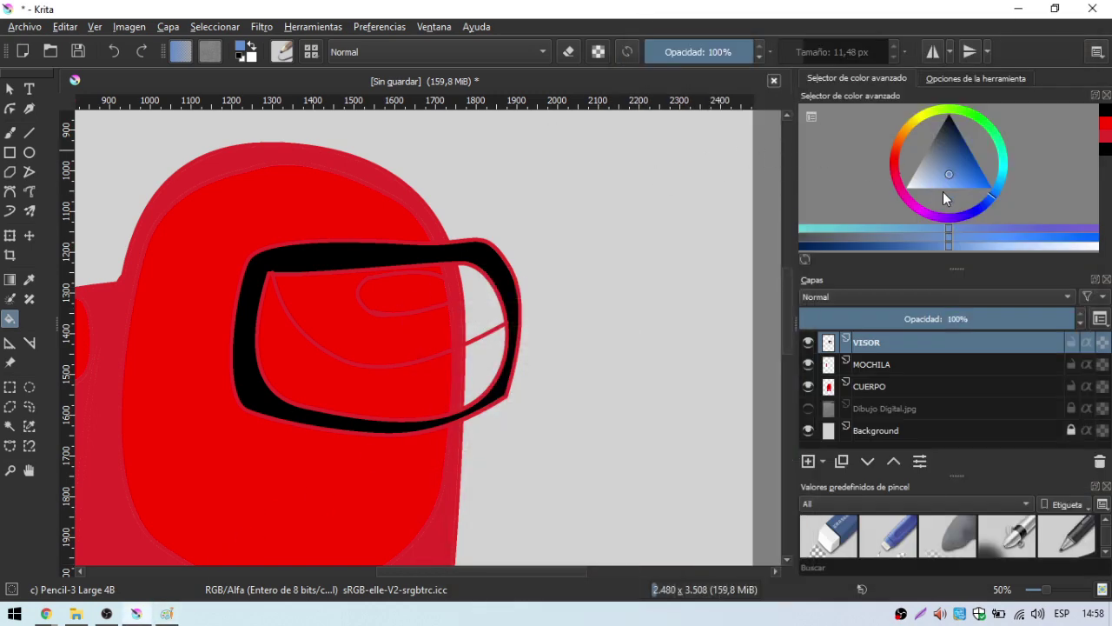
pyautogui.moveTo(943, 191); pyautogui.dragTo(945, 164)
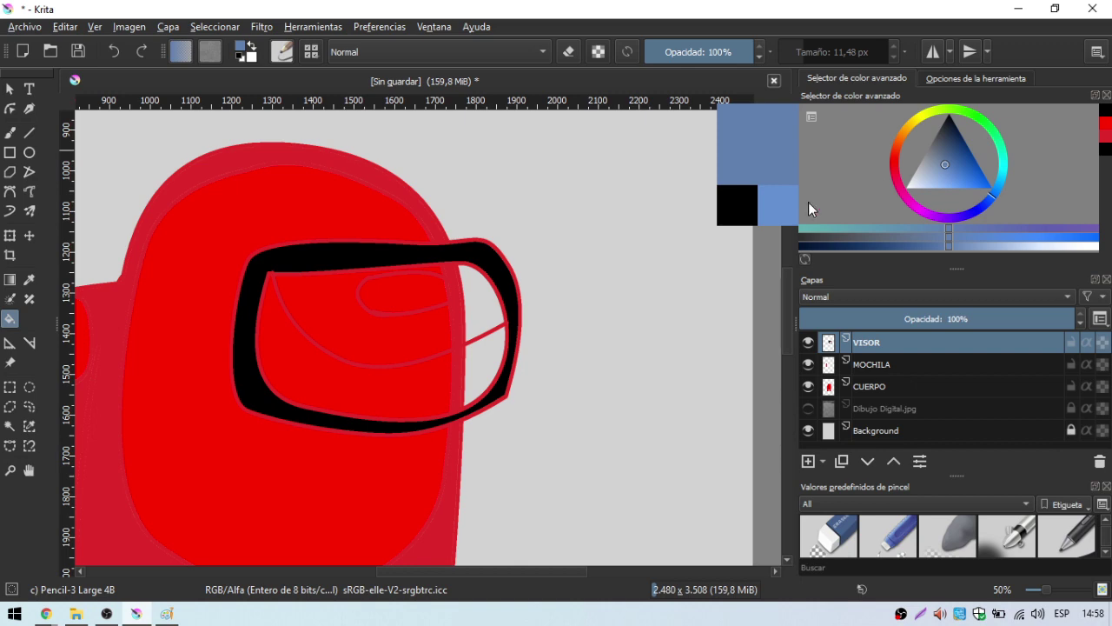
pyautogui.click(311, 379)
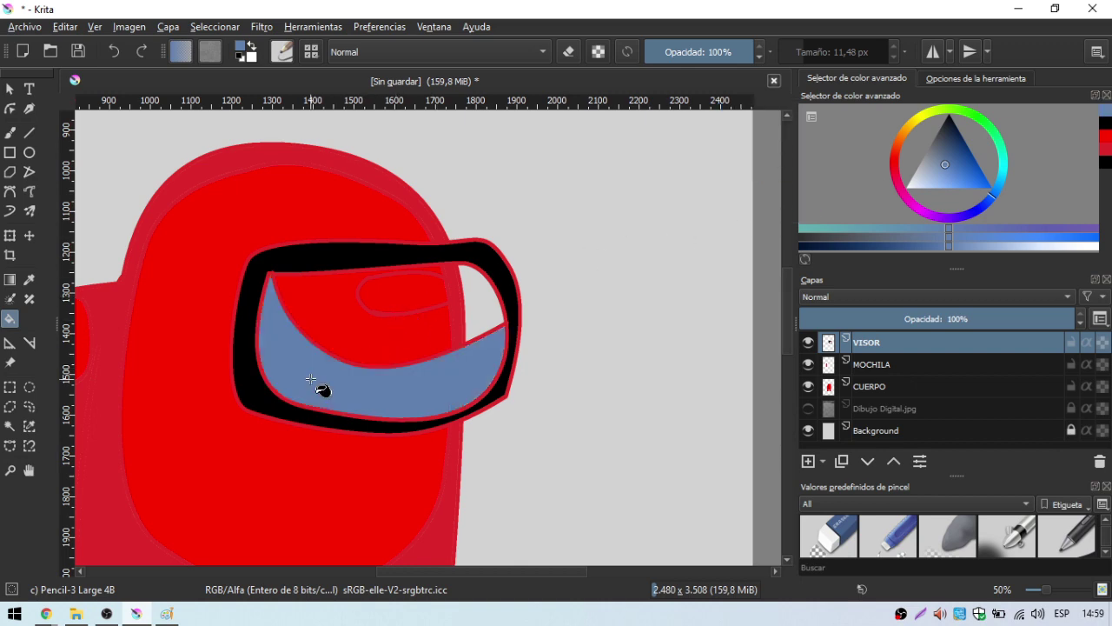
# Fill the upper visor pale blue and the highlight oval white
pyautogui.click(163, 620)
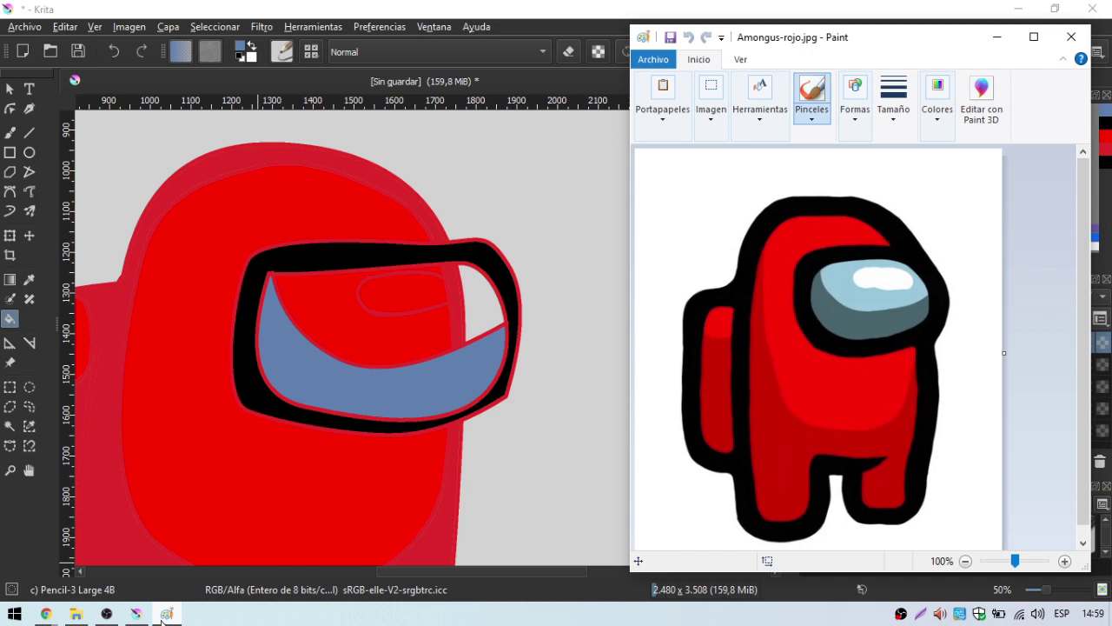
pyautogui.click(162, 620)
pyautogui.moveTo(952, 161); pyautogui.dragTo(907, 185)
pyautogui.click(397, 337)
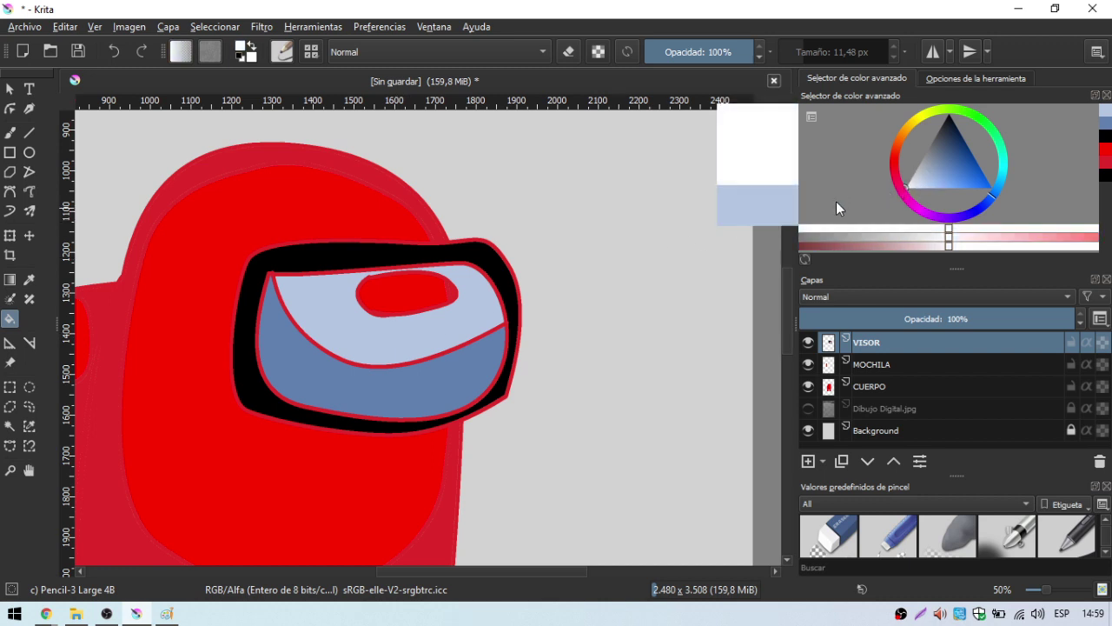
pyautogui.click(405, 294)
pyautogui.scroll(-1, 335, 417)
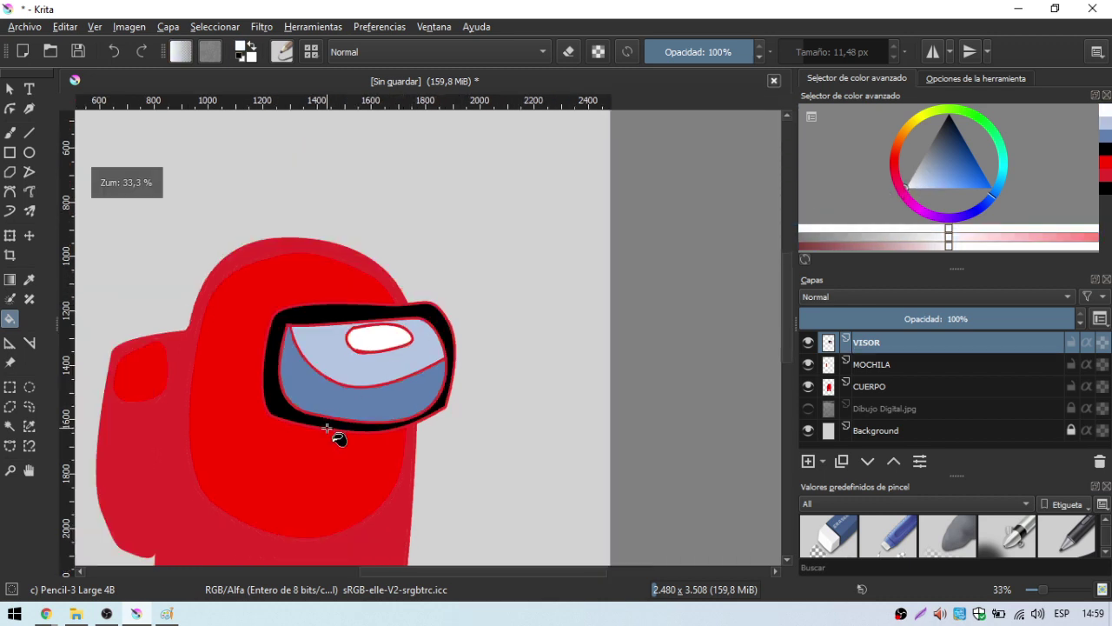
pyautogui.scroll(-1, 325, 430)
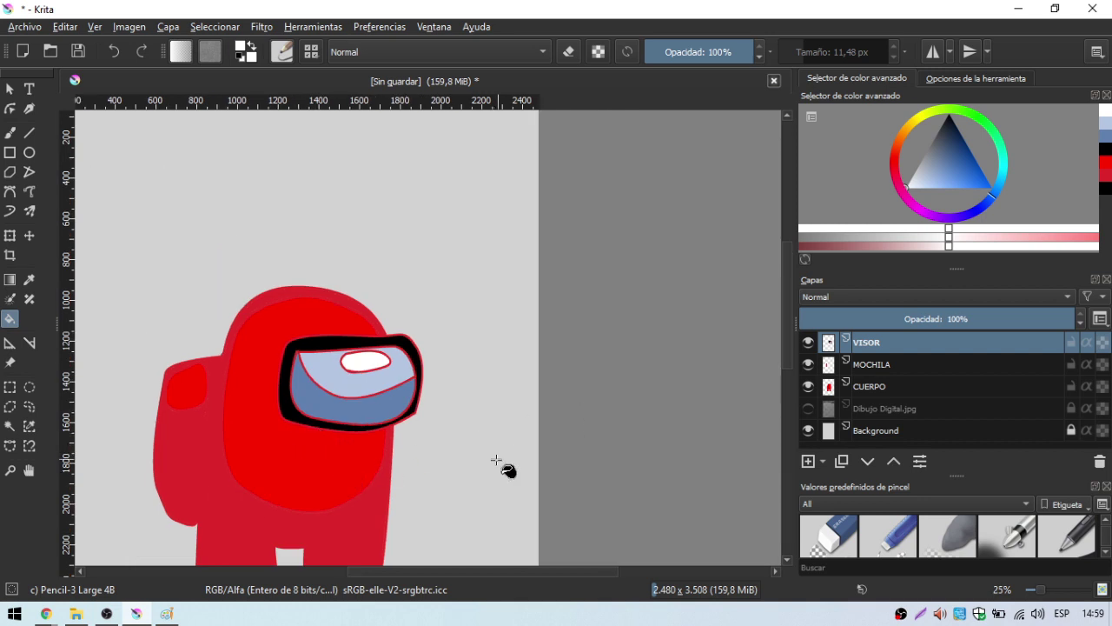
pyautogui.scroll(-1, 786, 363)
pyautogui.scroll(-3, 787, 363)
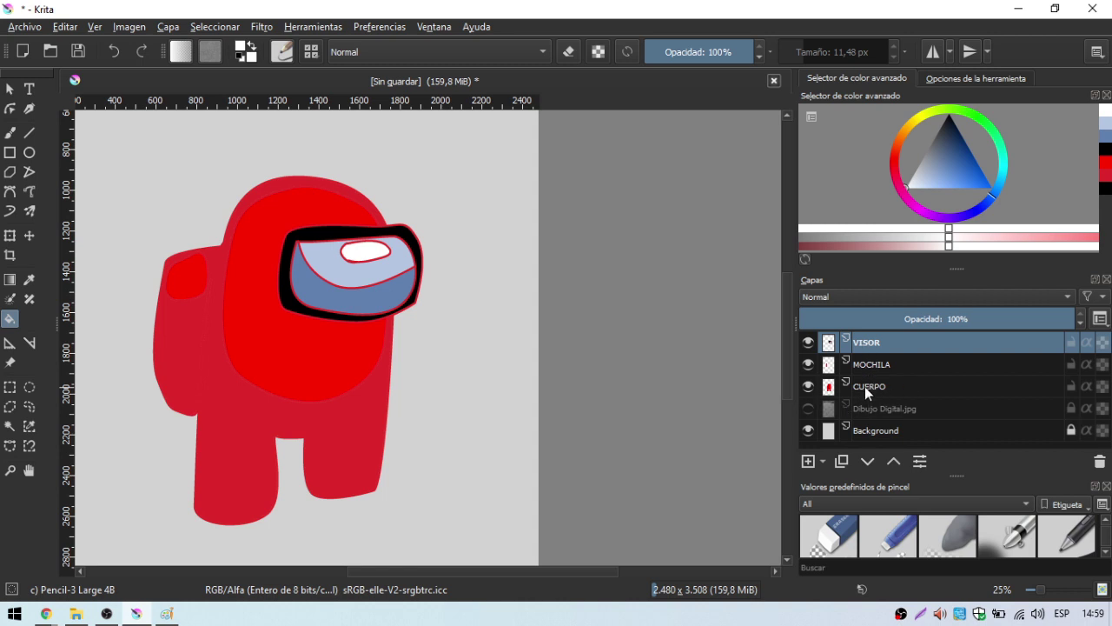
# Pick a darker red and refill the crewmate's body and legs on CUERPO
pyautogui.click(902, 387)
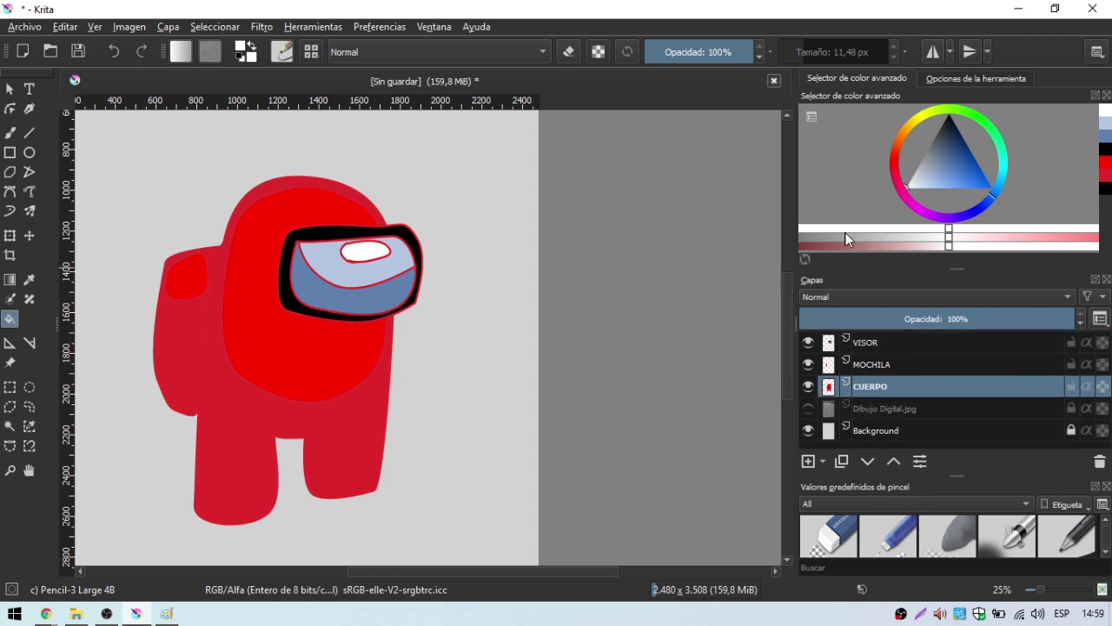
pyautogui.click(898, 165)
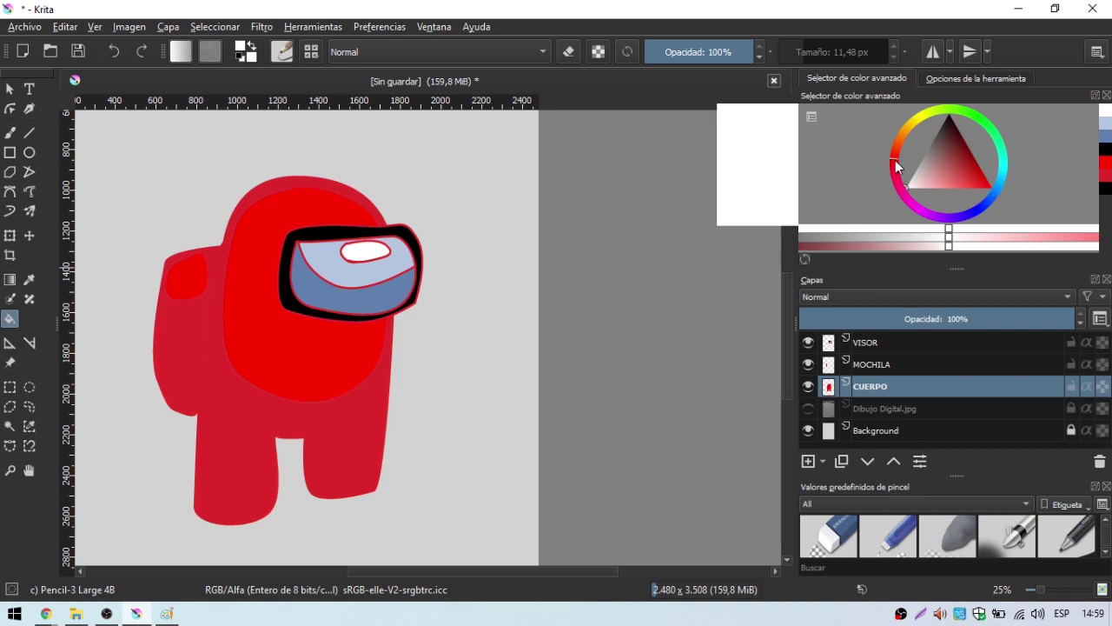
pyautogui.moveTo(908, 163)
pyautogui.mouseDown()
pyautogui.moveTo(966, 196)
pyautogui.moveTo(1000, 195)
pyautogui.moveTo(986, 197)
pyautogui.moveTo(977, 168)
pyautogui.moveTo(991, 172)
pyautogui.mouseUp()
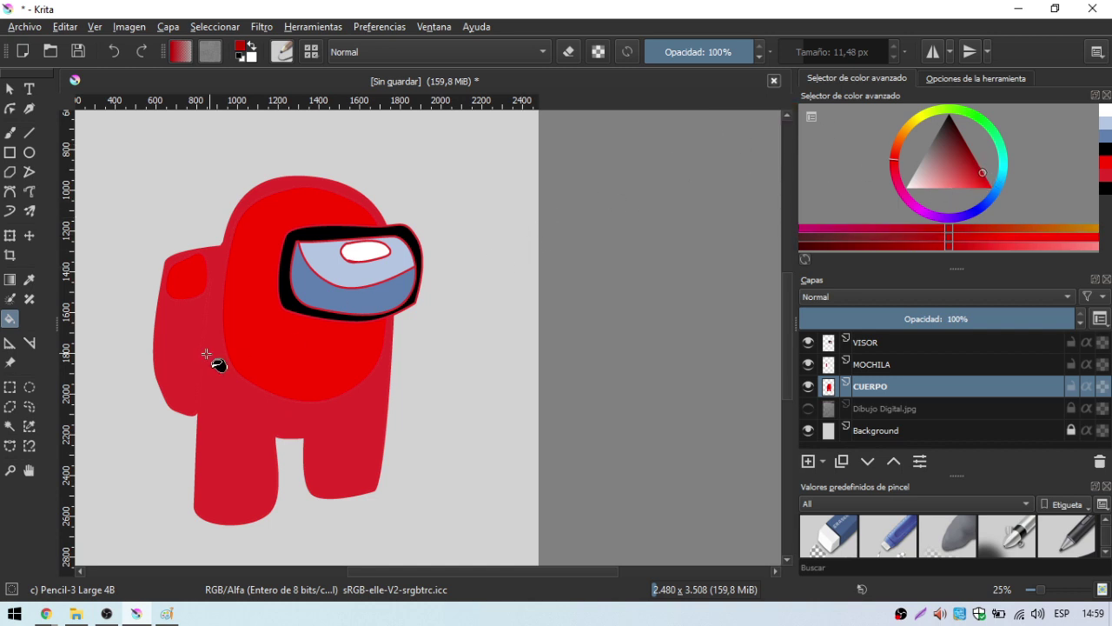
pyautogui.click(228, 448)
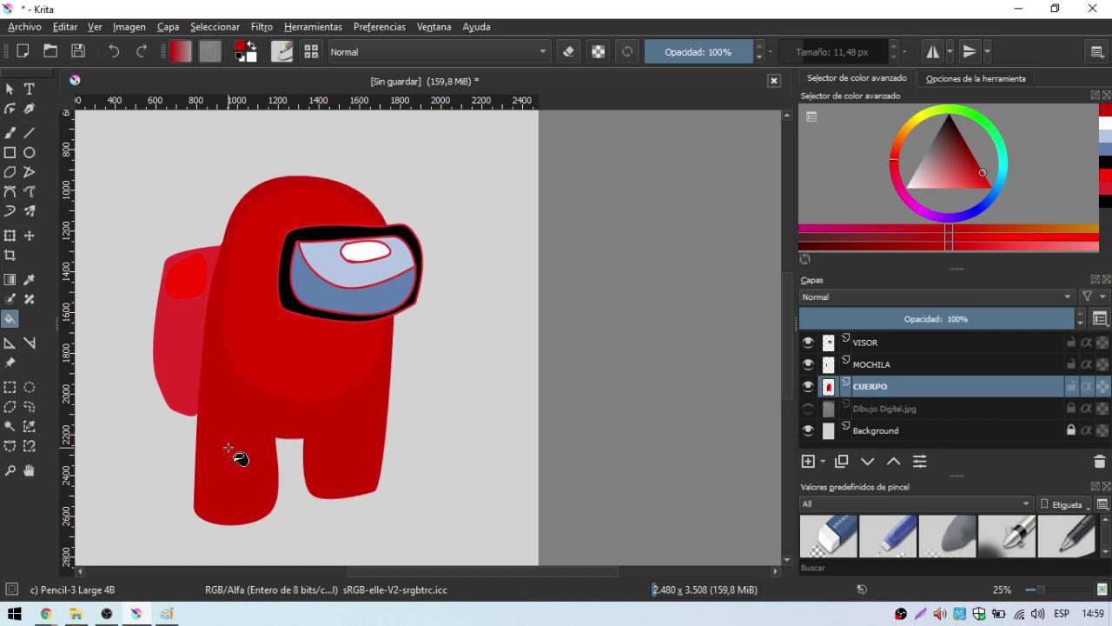
pyautogui.click(886, 365)
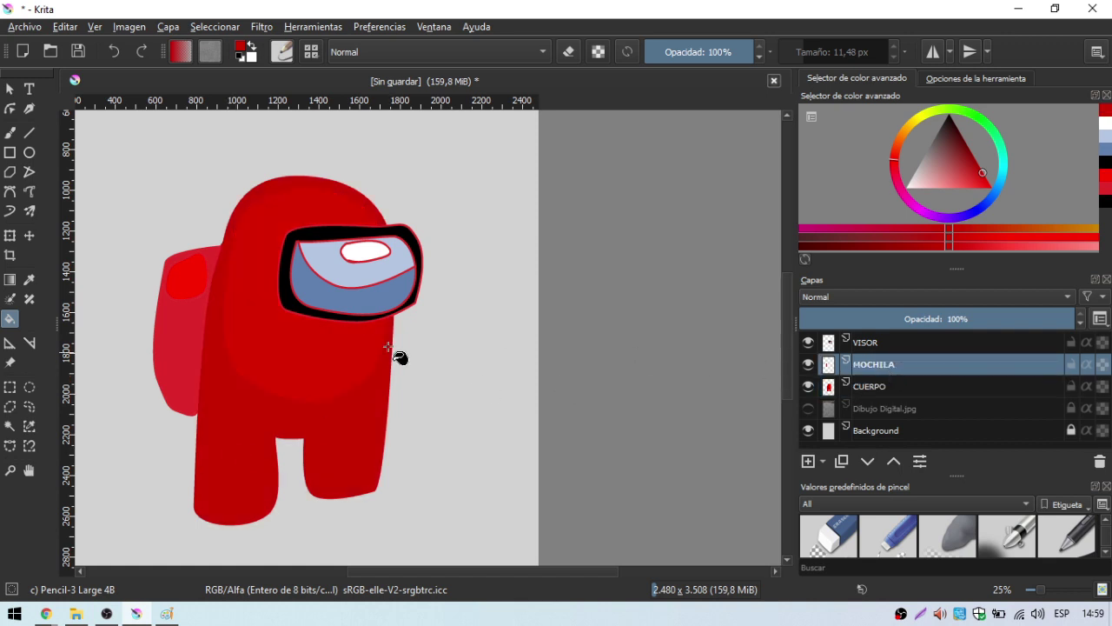
# Fill the backpack with dark red, then undo it via Editar > Deshacer
pyautogui.click(174, 362)
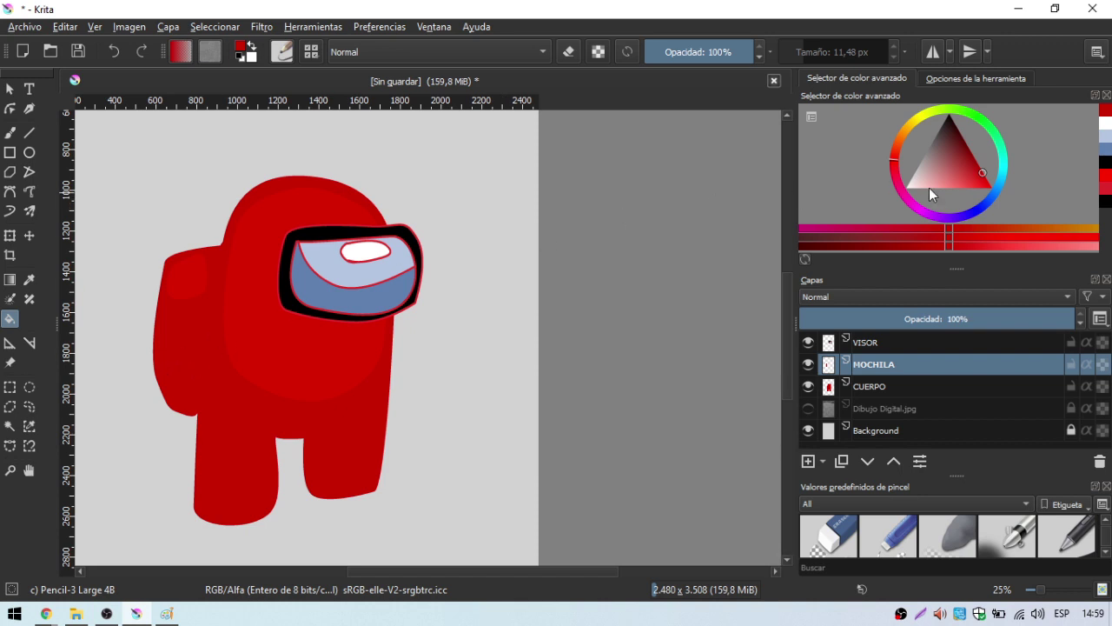
pyautogui.click(983, 172)
pyautogui.click(64, 26)
pyautogui.click(110, 44)
# Try darker, brighter and pink-red backpack fills, undoing the last two
pyautogui.click(971, 160)
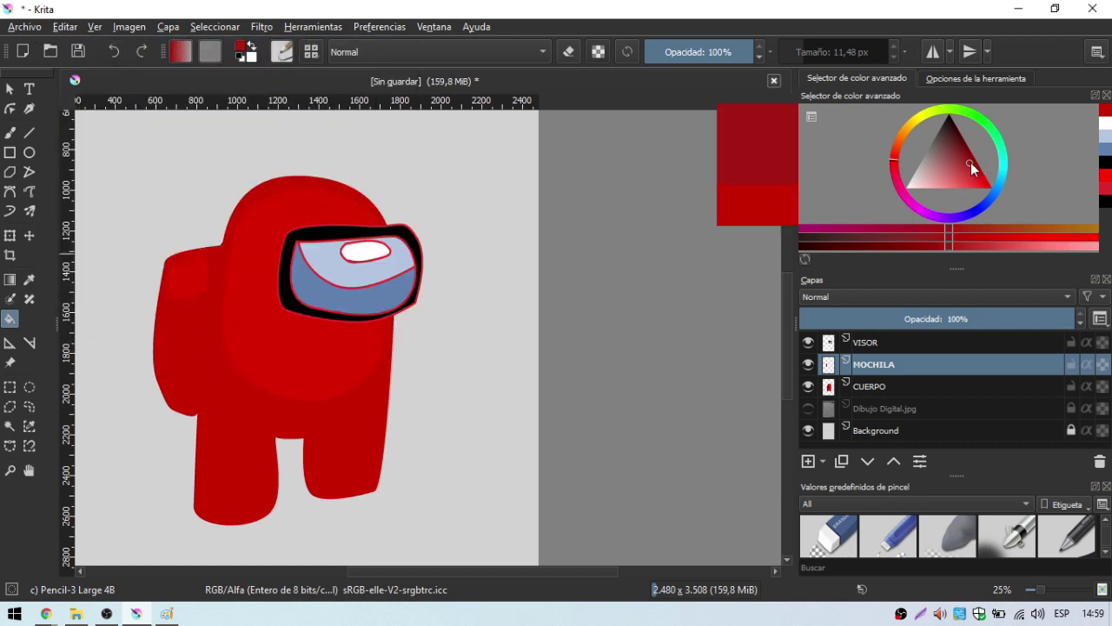
pyautogui.click(184, 361)
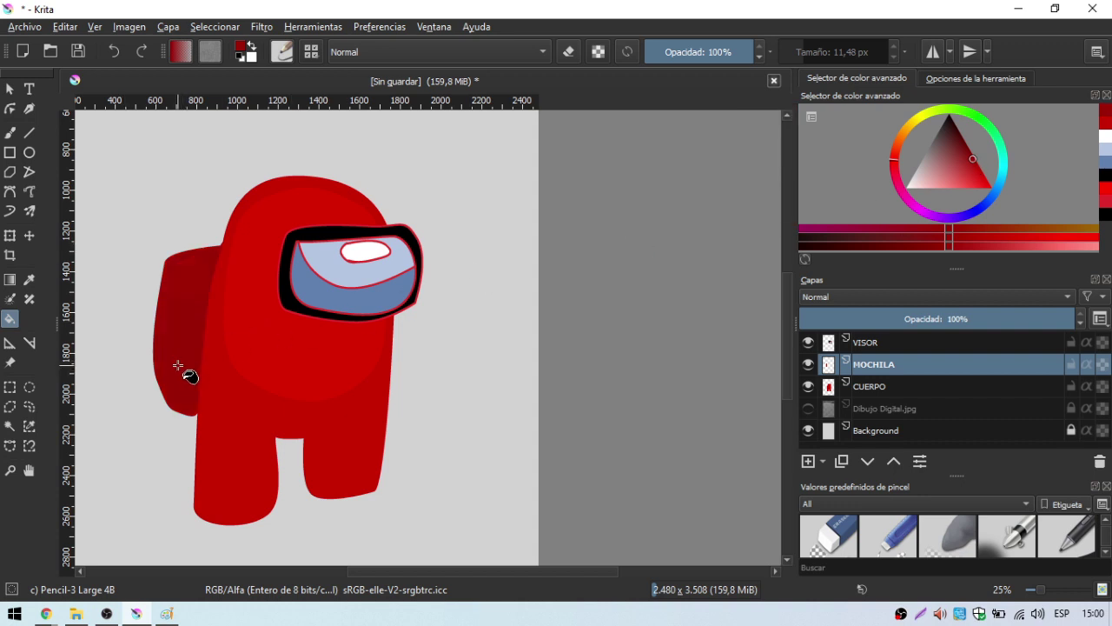
pyautogui.click(178, 365)
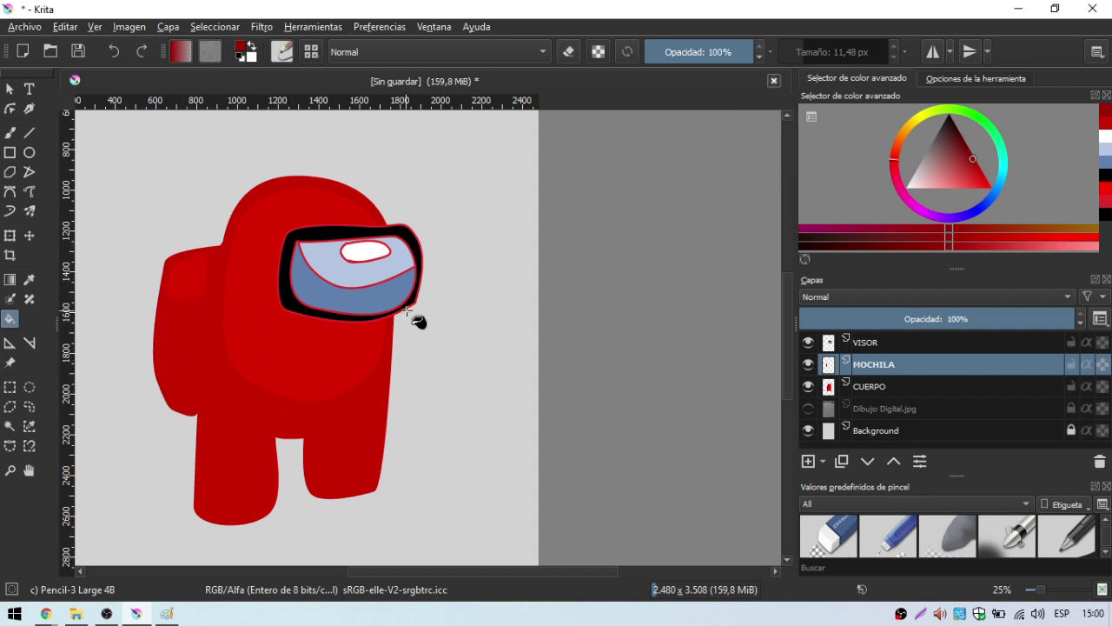
pyautogui.click(952, 184)
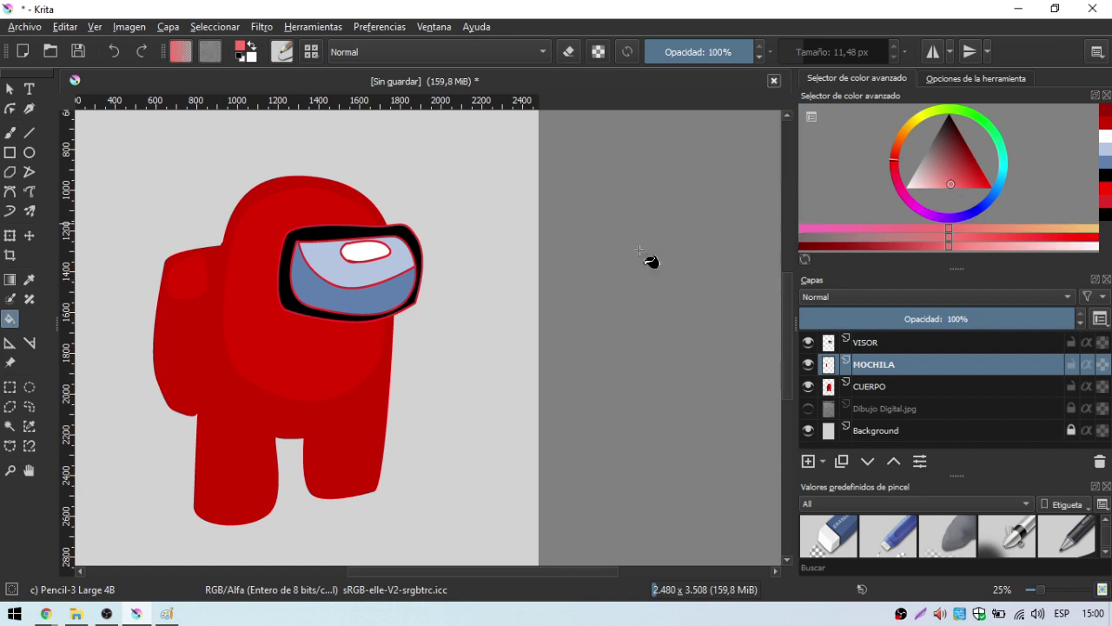
pyautogui.click(173, 356)
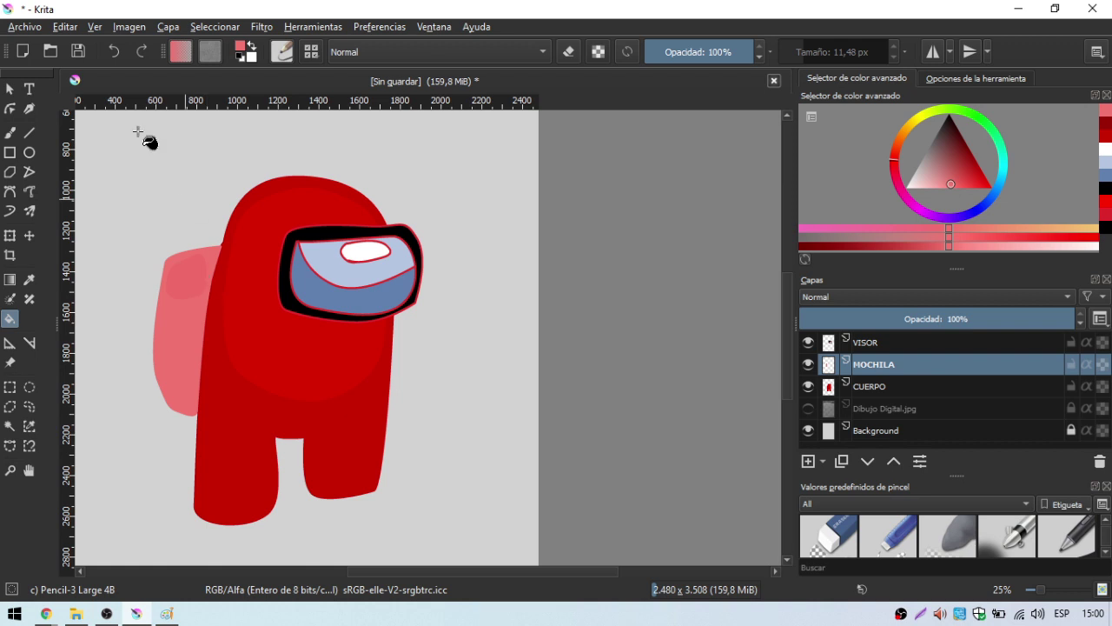
pyautogui.click(59, 26)
pyautogui.click(120, 46)
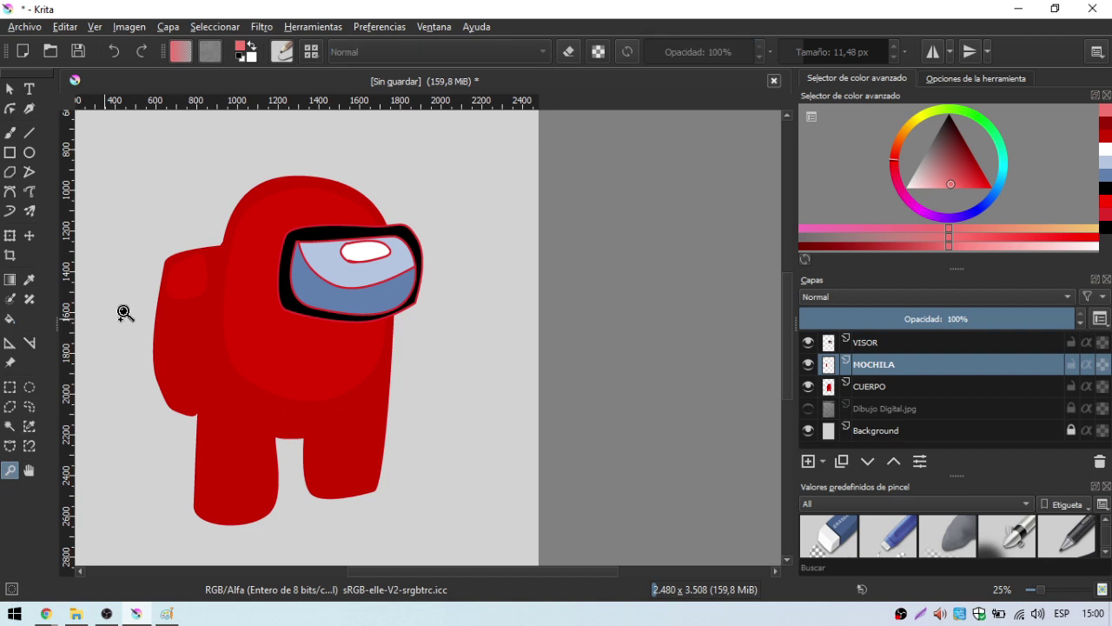
pyautogui.click(259, 220)
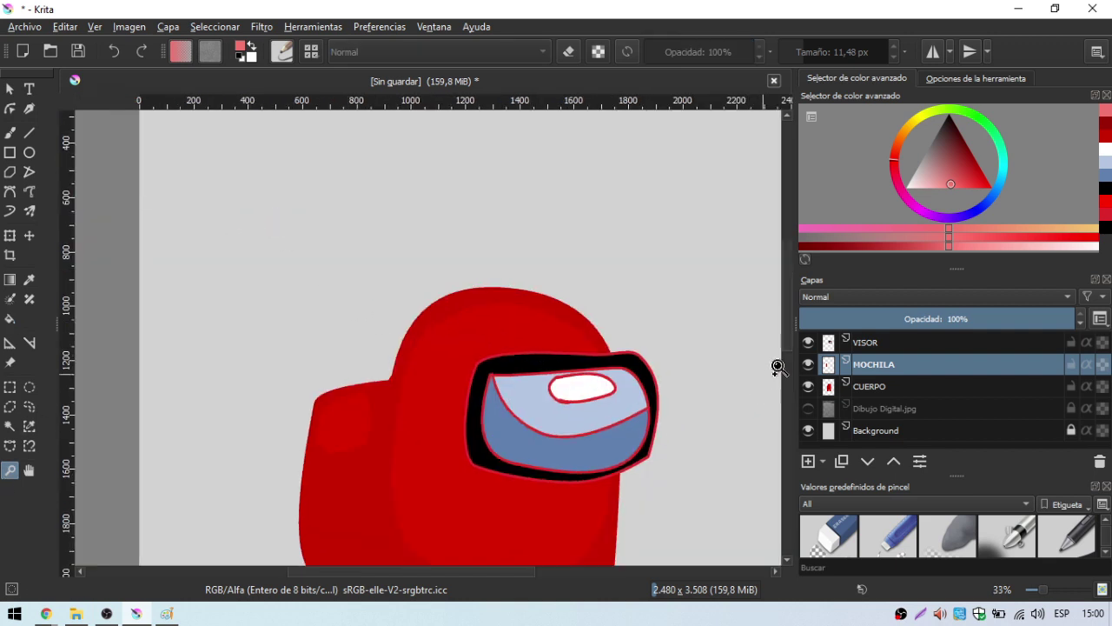
pyautogui.moveTo(785, 310); pyautogui.dragTo(784, 353)
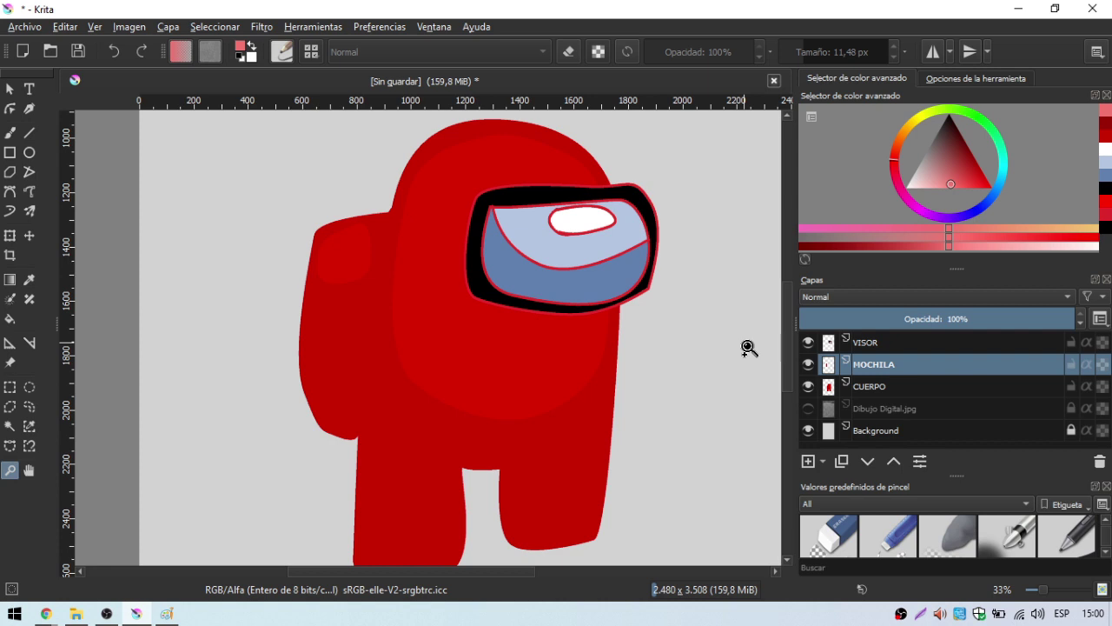
pyautogui.click(808, 364)
pyautogui.click(808, 386)
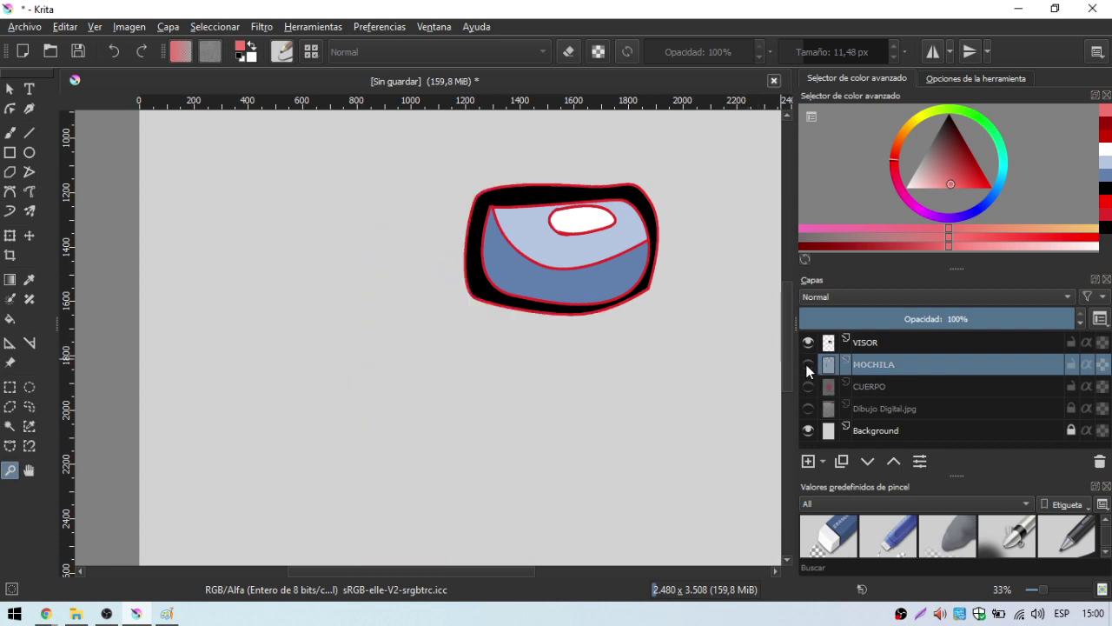
pyautogui.click(809, 342)
pyautogui.click(809, 342)
pyautogui.click(808, 365)
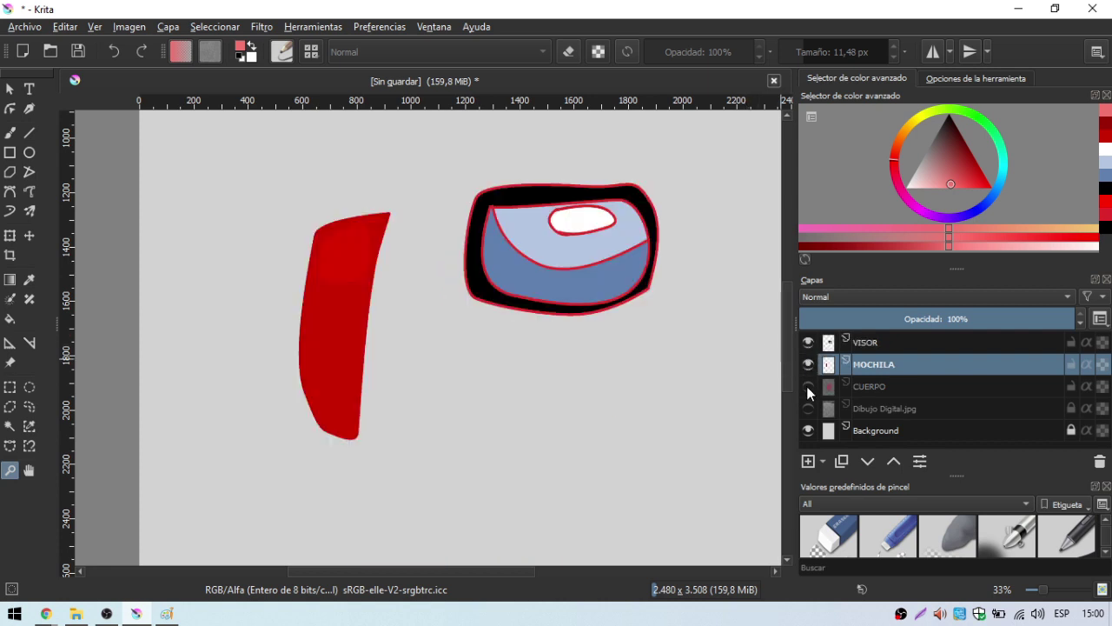
pyautogui.click(808, 386)
pyautogui.click(879, 342)
pyautogui.click(877, 365)
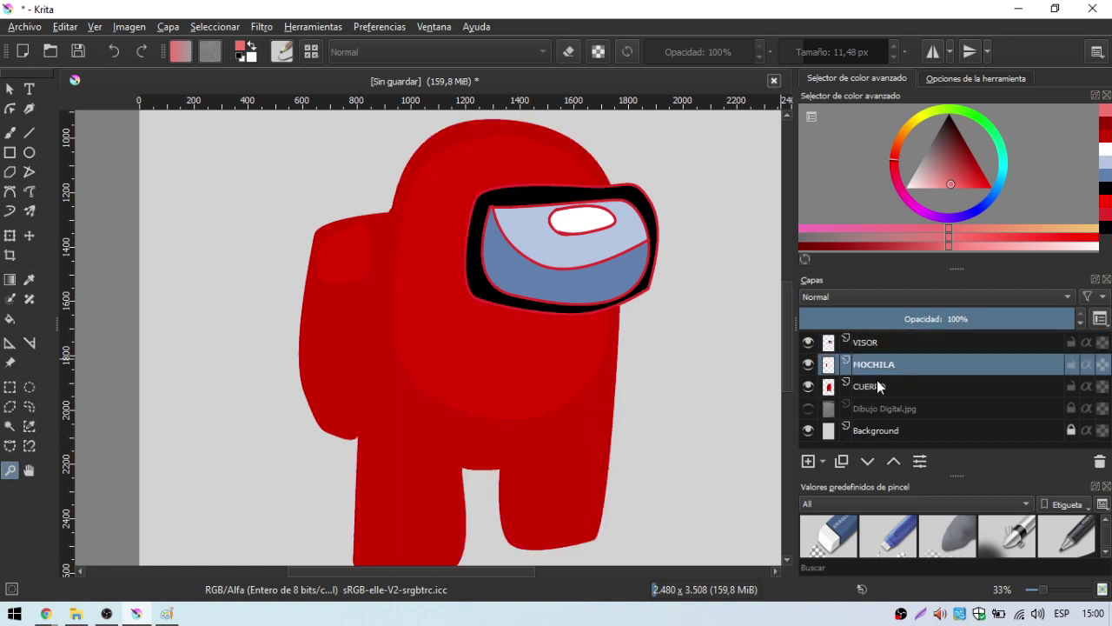
pyautogui.click(877, 382)
pyautogui.click(877, 360)
pyautogui.click(869, 342)
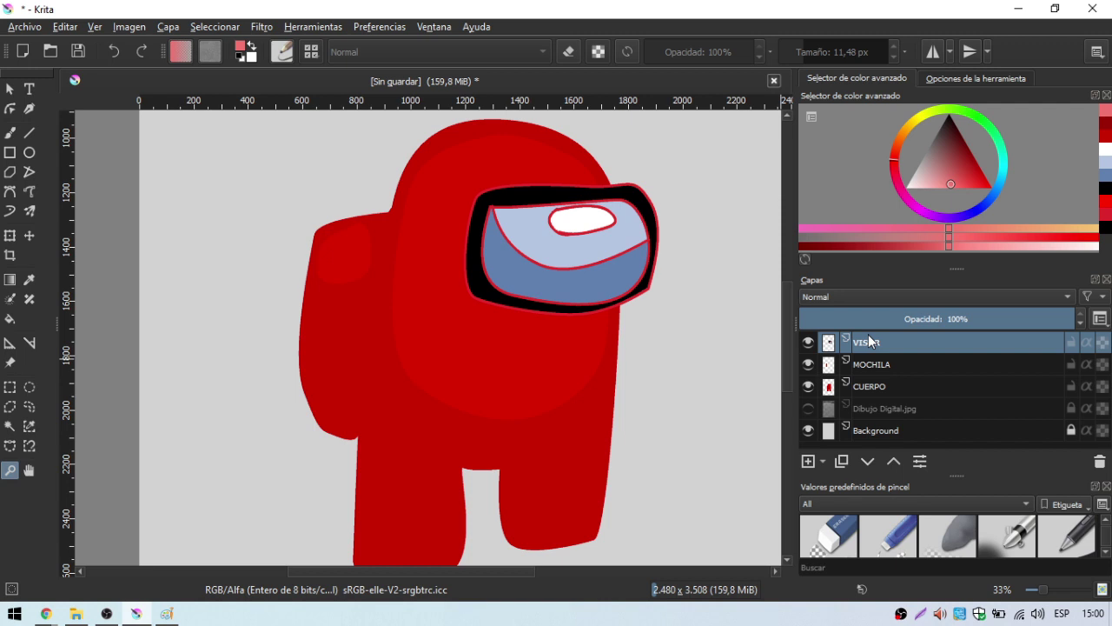
pyautogui.click(590, 219)
pyautogui.click(385, 422)
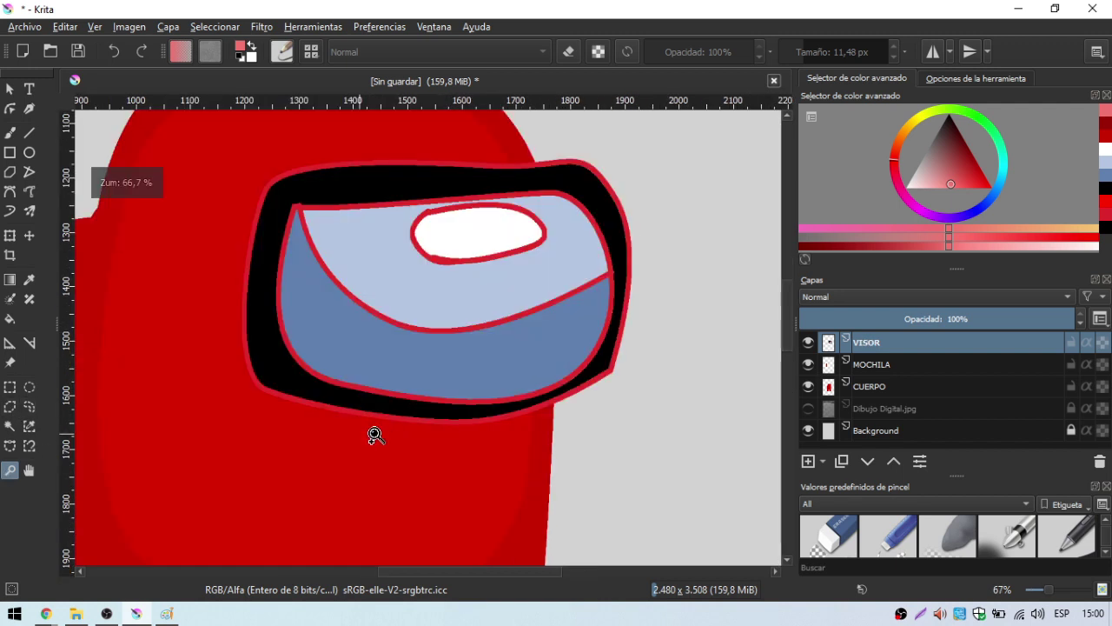
pyautogui.click(439, 227)
pyautogui.keyDown('ctrl'); pyautogui.click(447, 322); pyautogui.keyUp('ctrl')
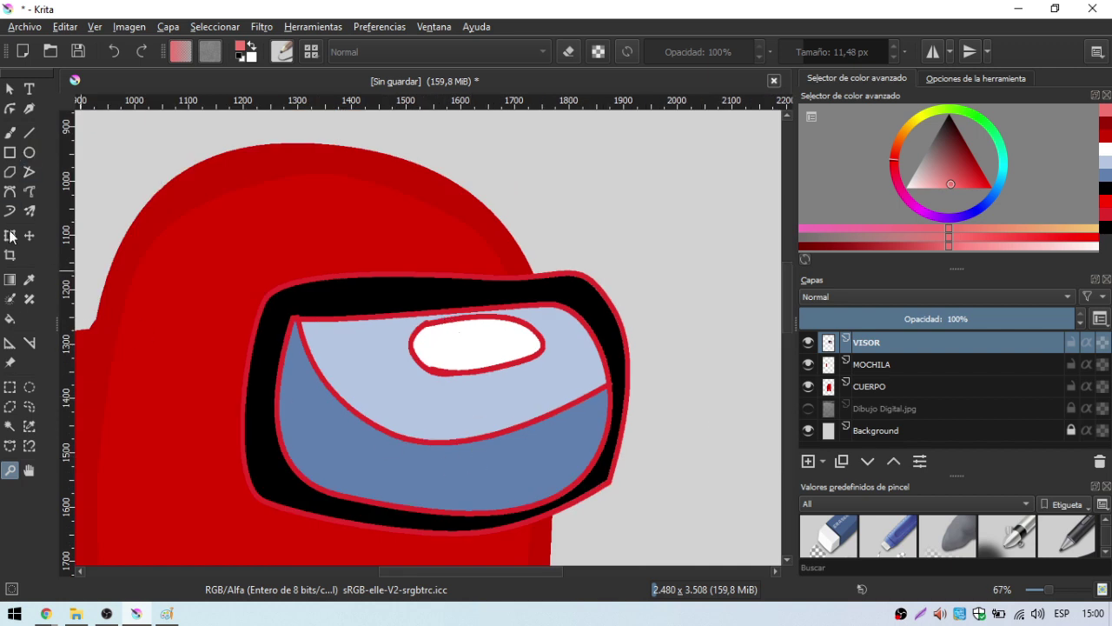
pyautogui.click(10, 319)
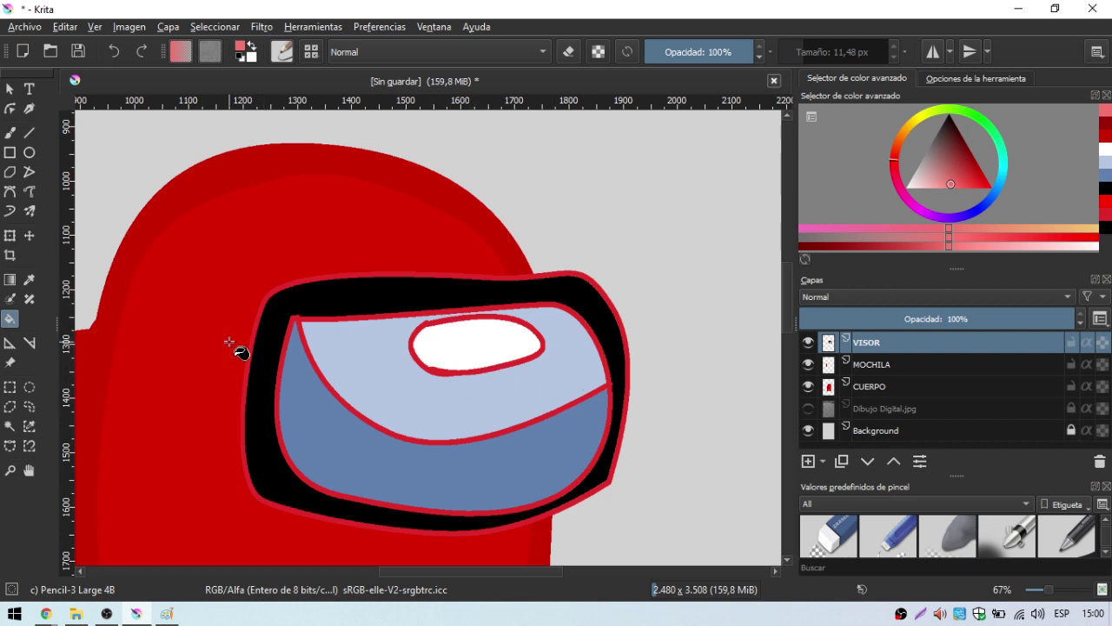
pyautogui.click(25, 303)
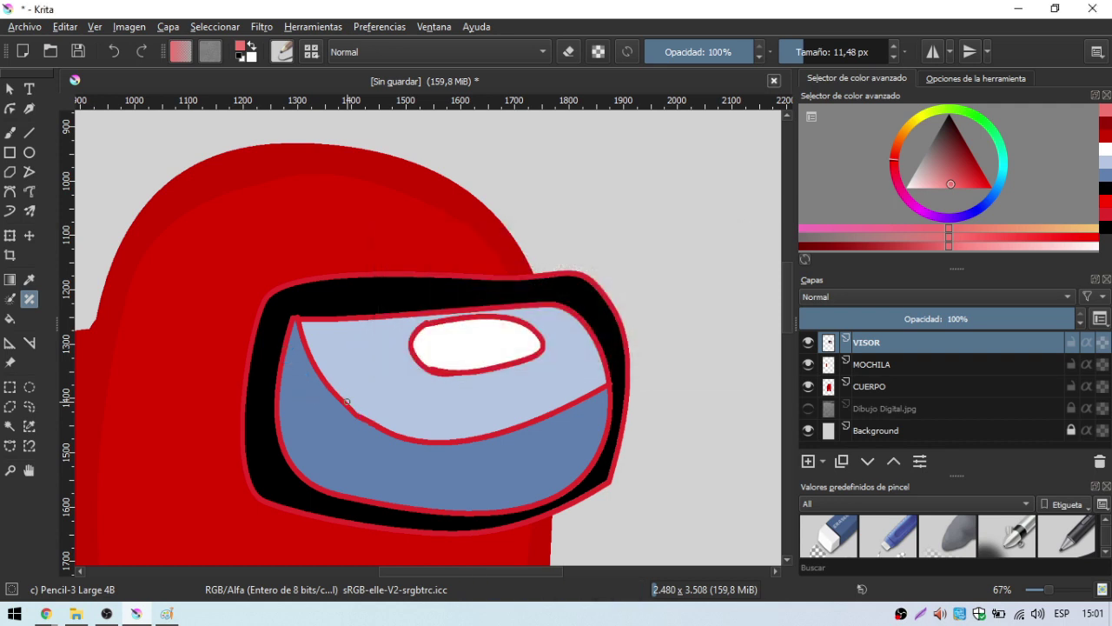
# Sample the visor's light blue and fill the red visor outline with it
pyautogui.click(28, 279)
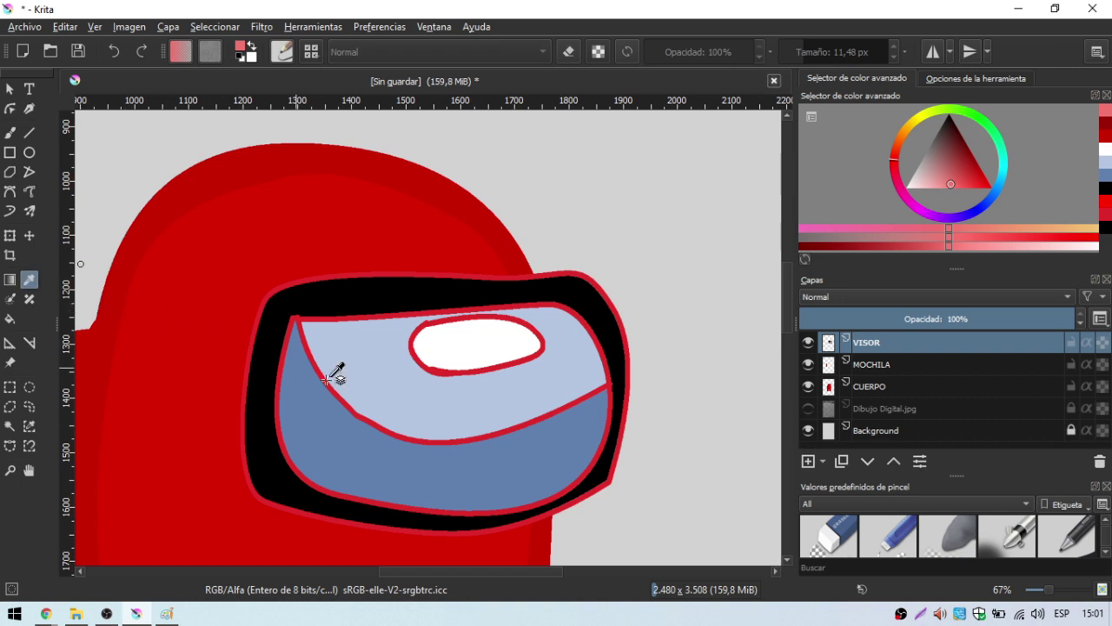
pyautogui.click(387, 393)
pyautogui.click(10, 319)
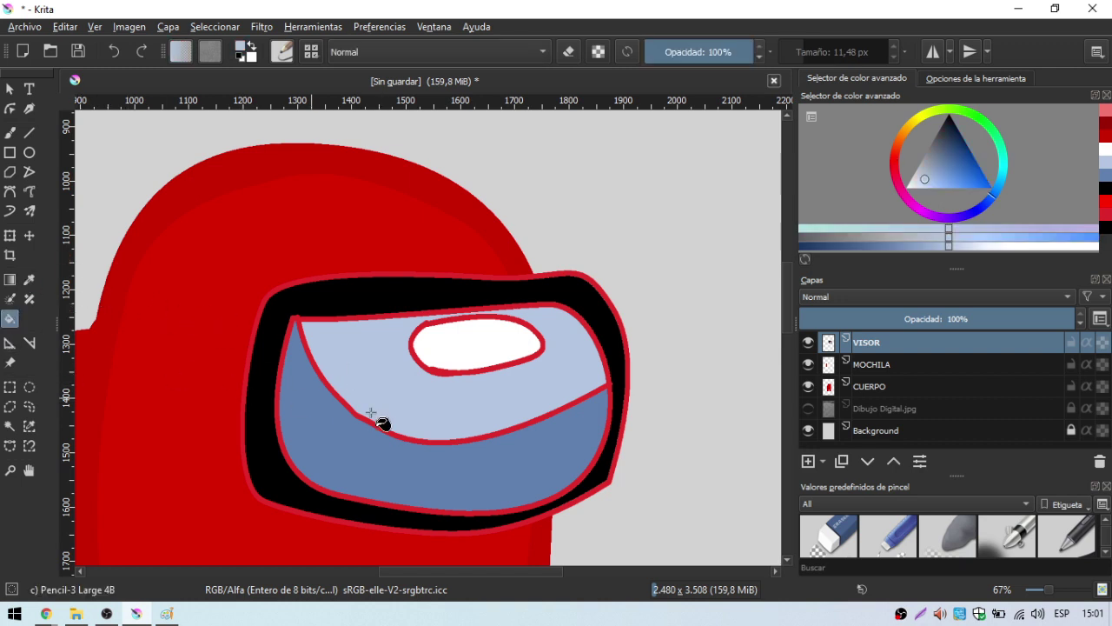
pyautogui.click(368, 422)
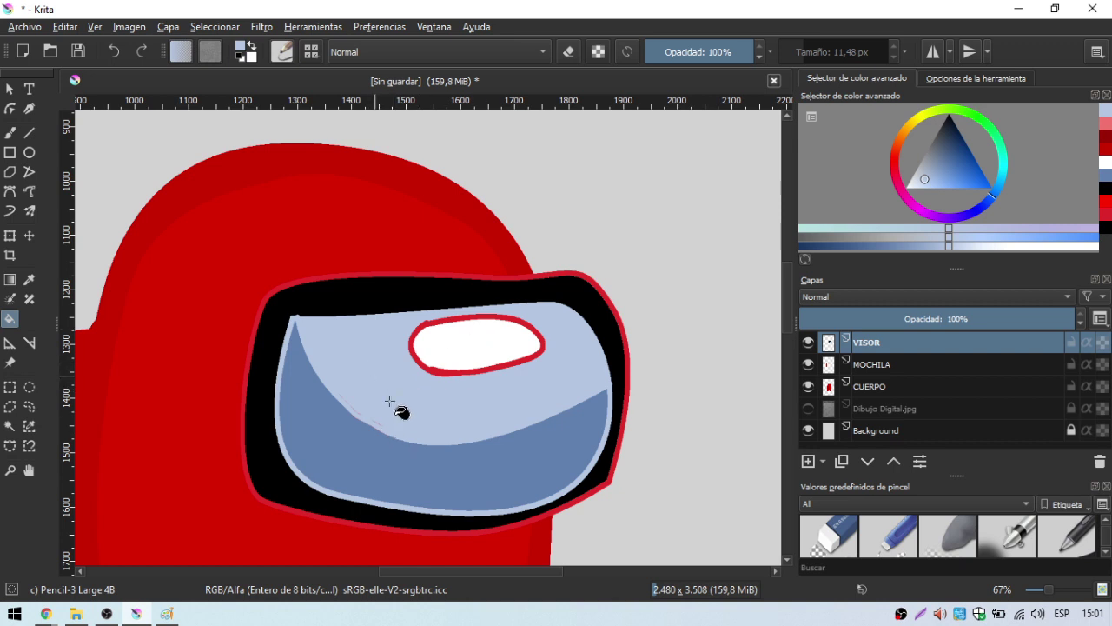
pyautogui.click(28, 279)
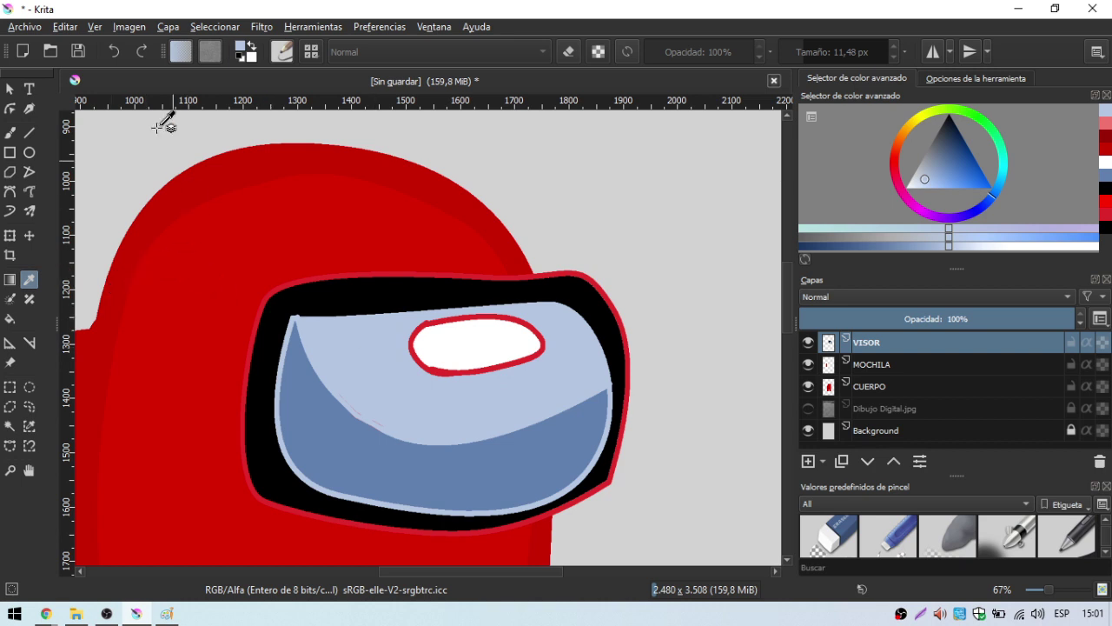
# Undo the previous fill and refill the visor's red outline with light blue
pyautogui.click(180, 54)
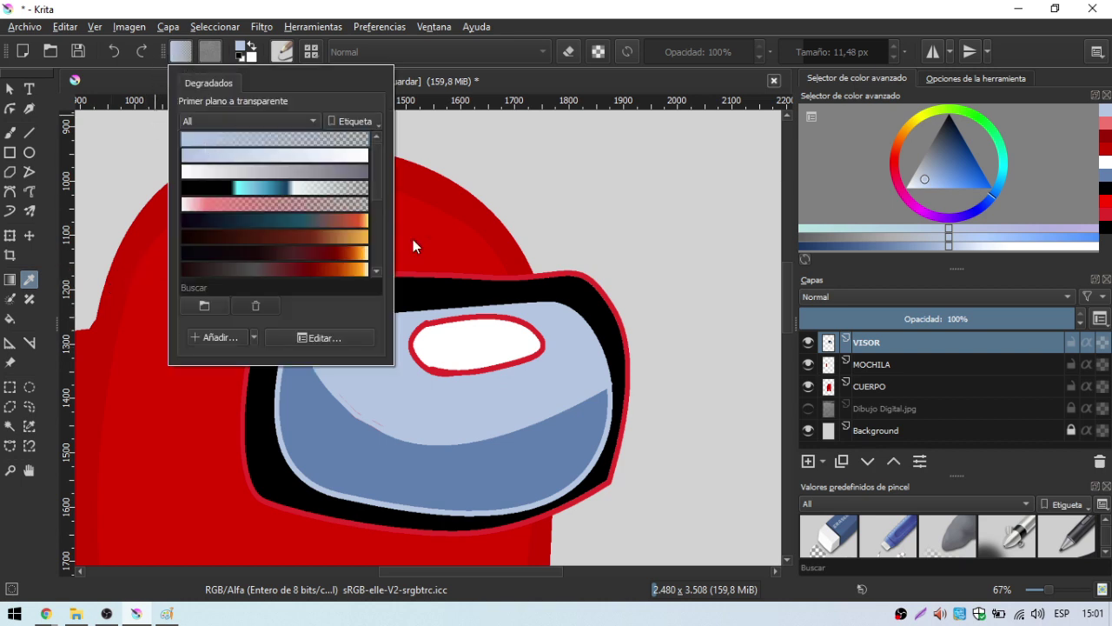
pyautogui.click(432, 416)
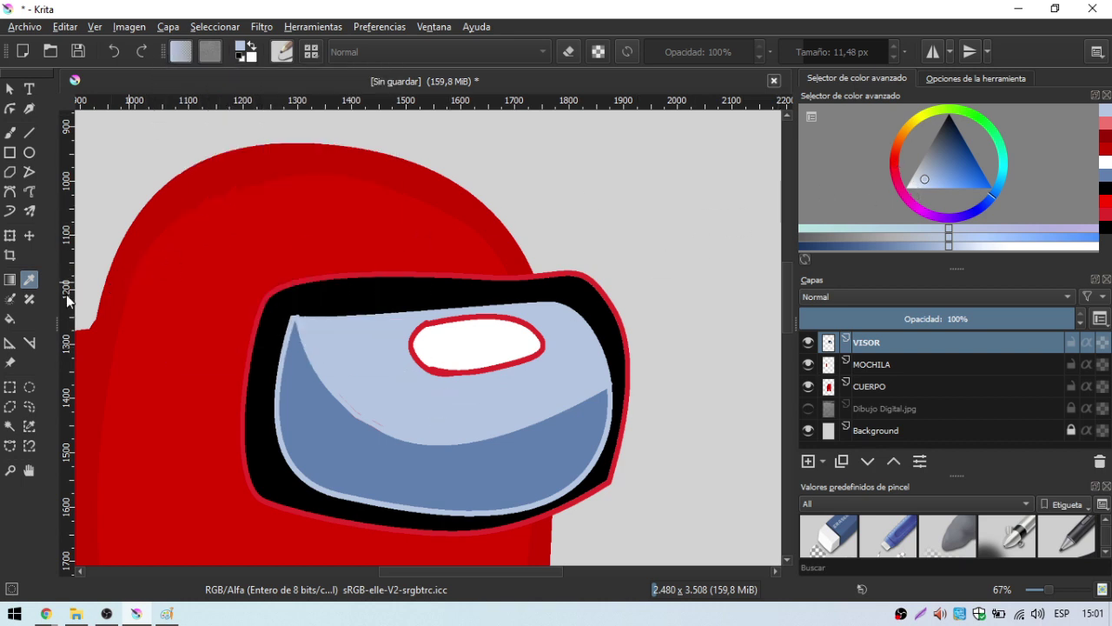
pyautogui.click(12, 320)
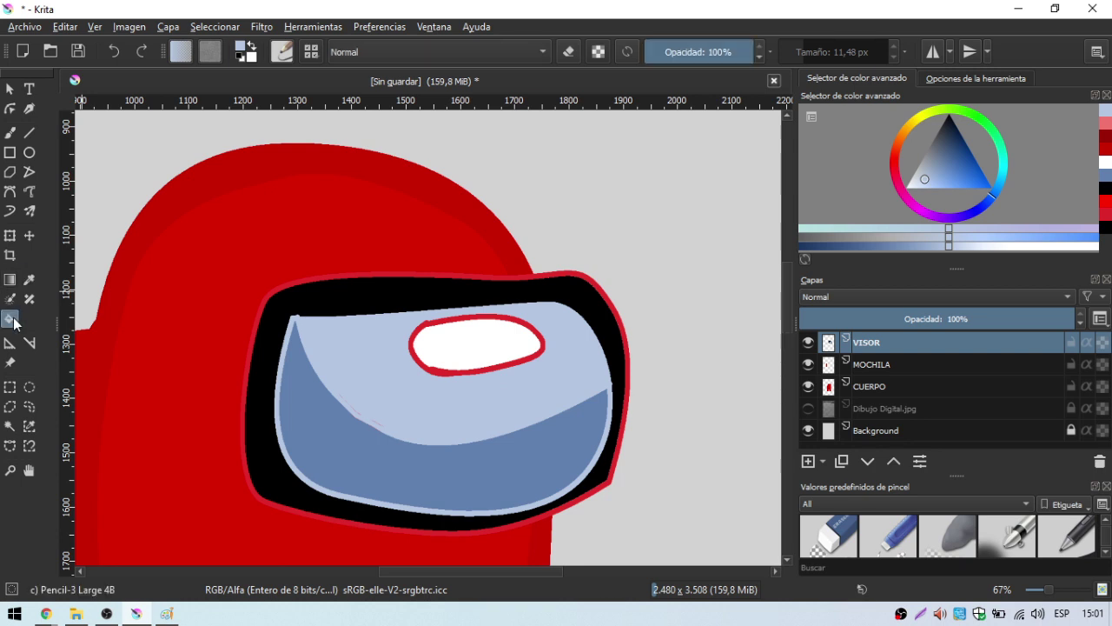
pyautogui.click(59, 30)
pyautogui.click(96, 40)
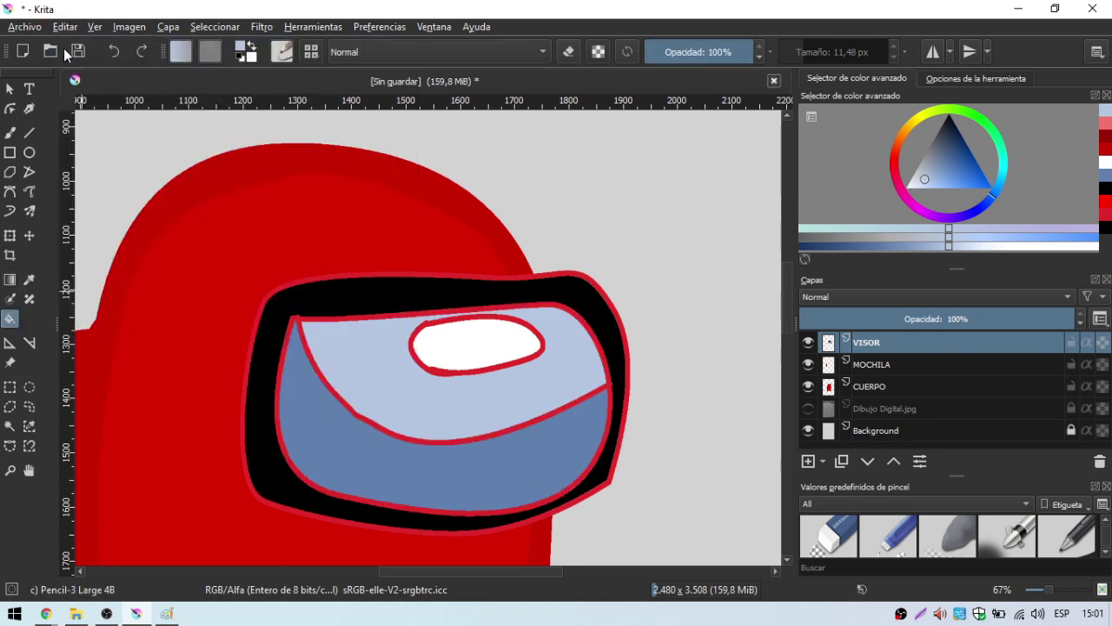
pyautogui.click(347, 405)
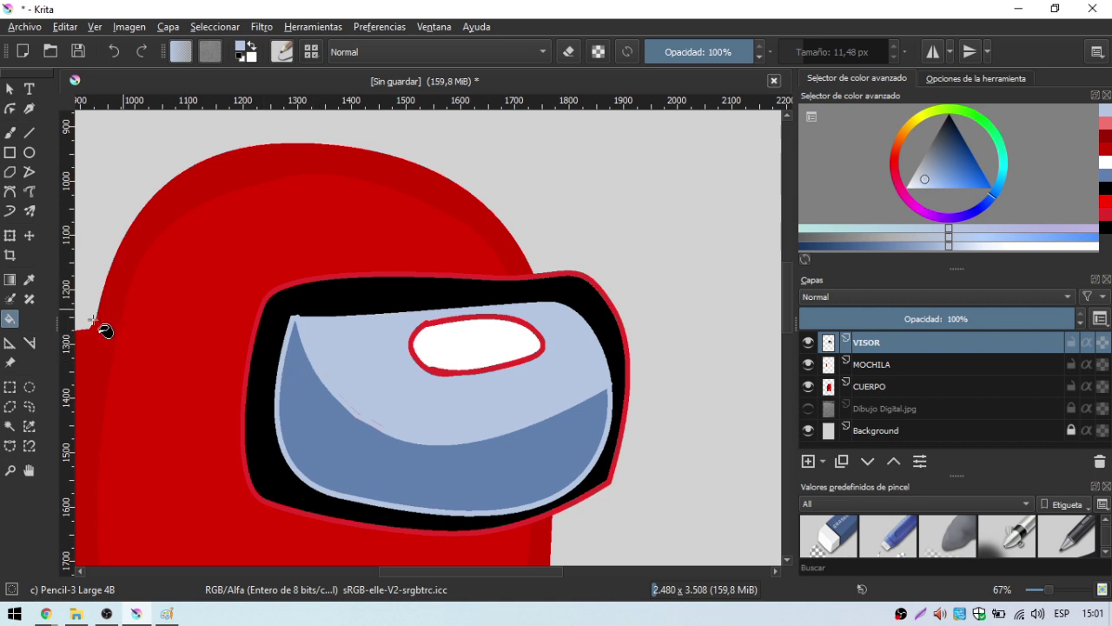
# Sample white from the highlight and fill its red outline white
pyautogui.click(30, 282)
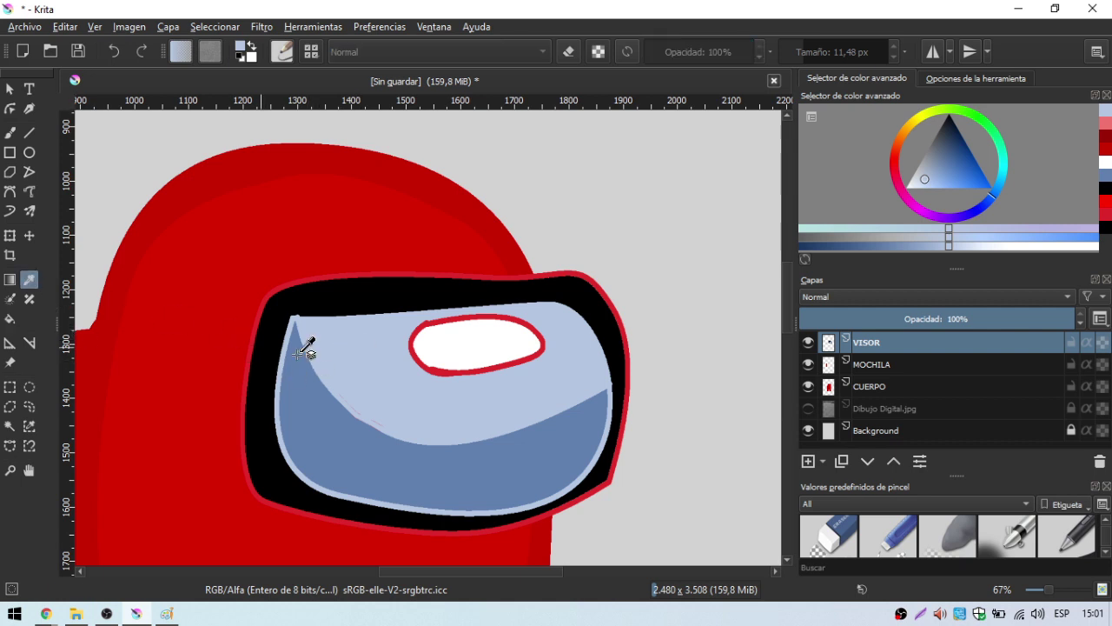
pyautogui.click(466, 342)
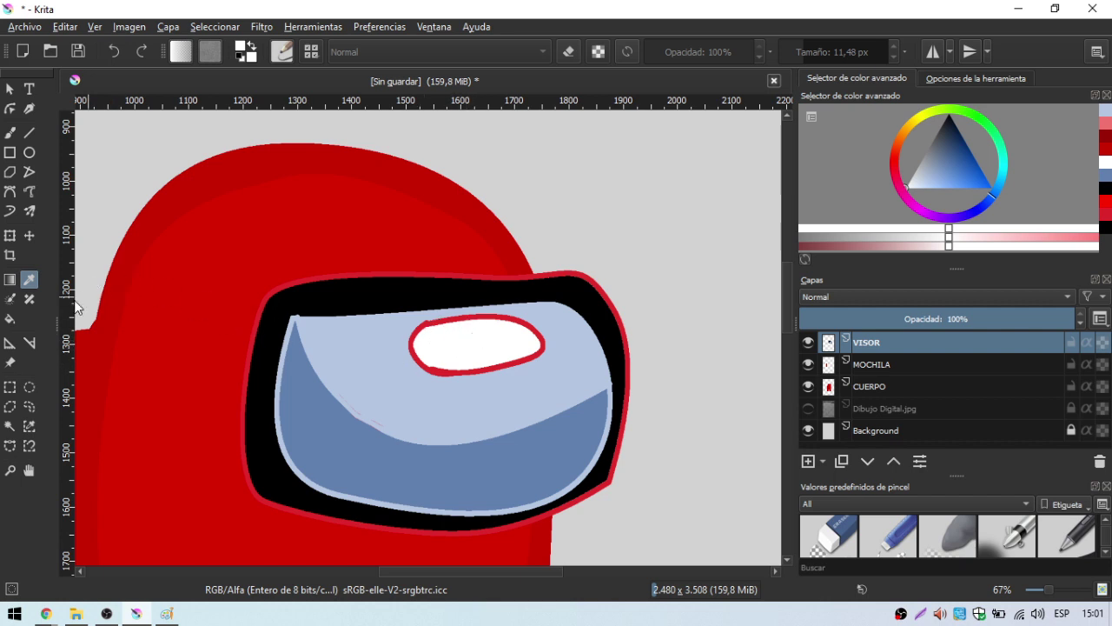
pyautogui.click(10, 318)
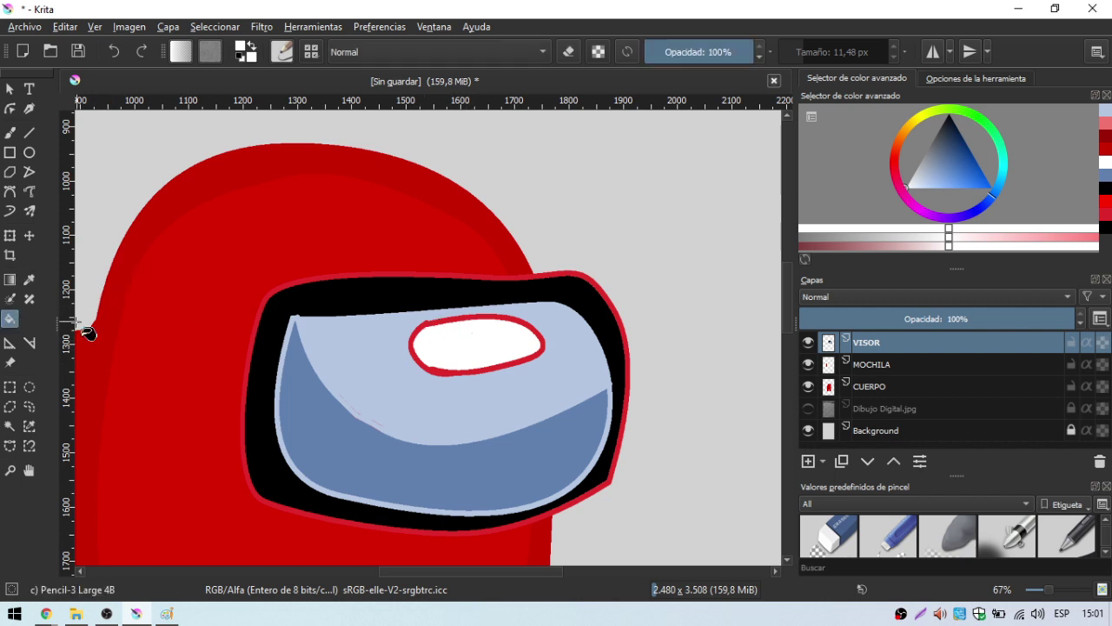
pyautogui.click(420, 364)
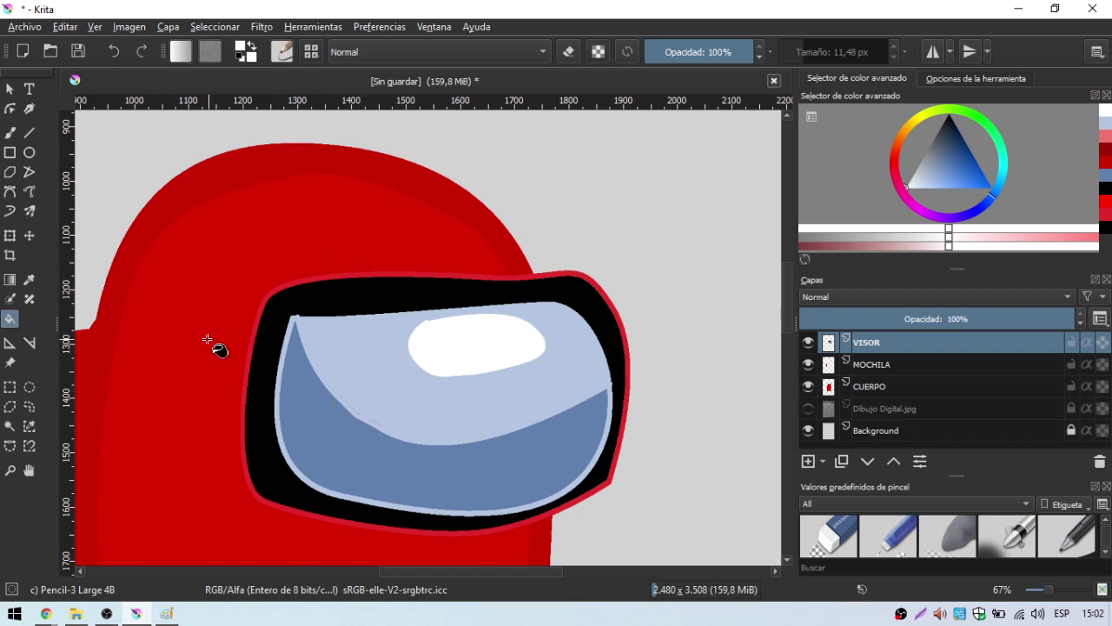
# Sample the body's red and fill the crimson fringe around the visor with it
pyautogui.click(33, 282)
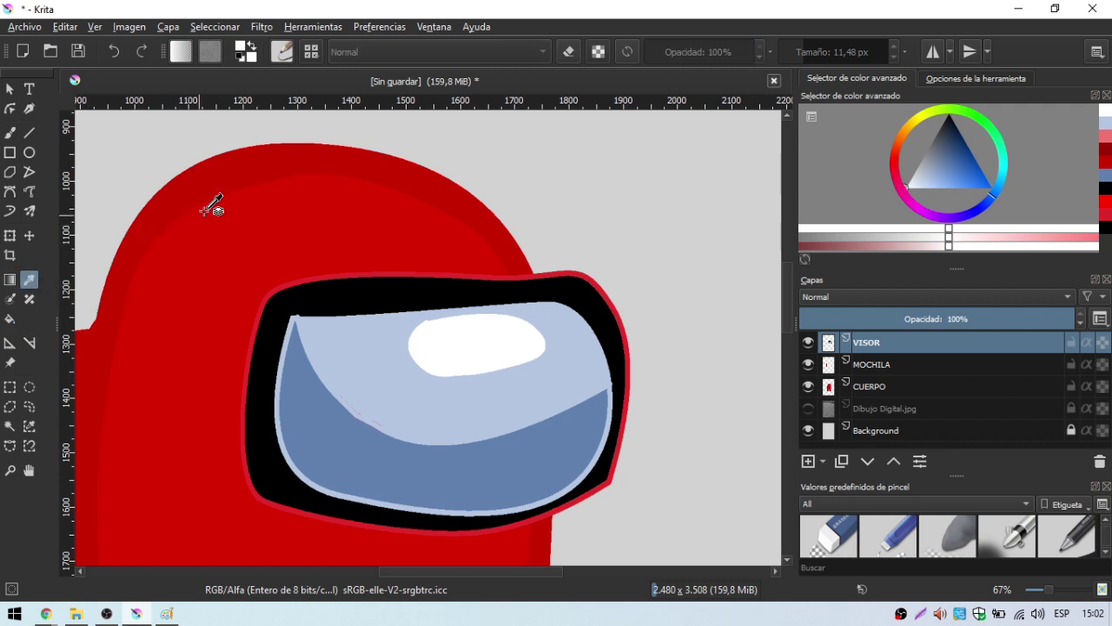
pyautogui.click(226, 170)
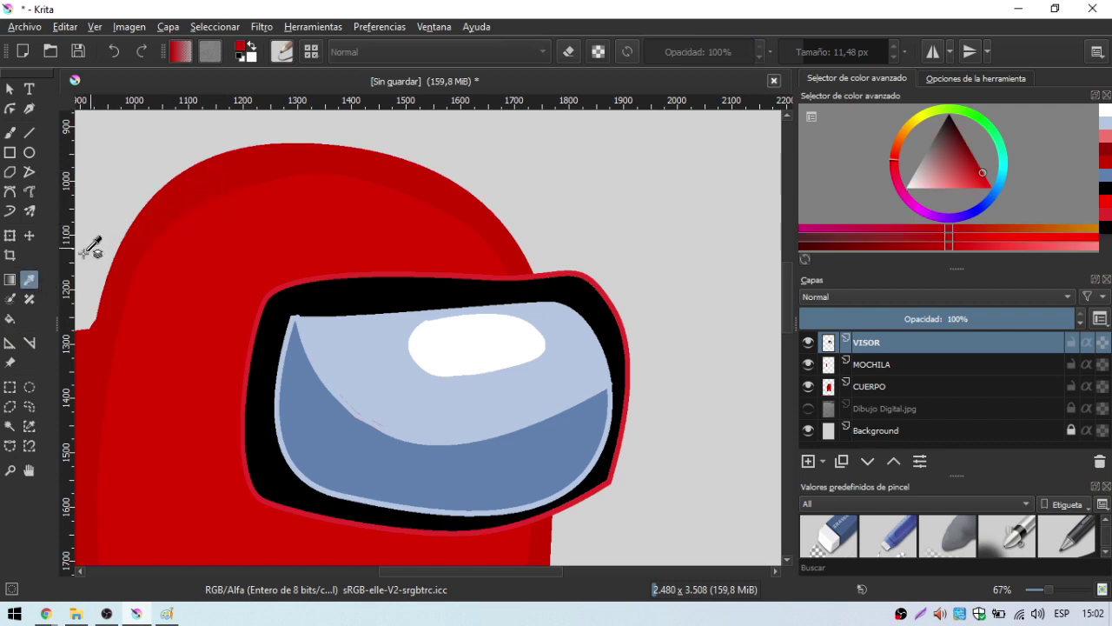
pyautogui.click(9, 318)
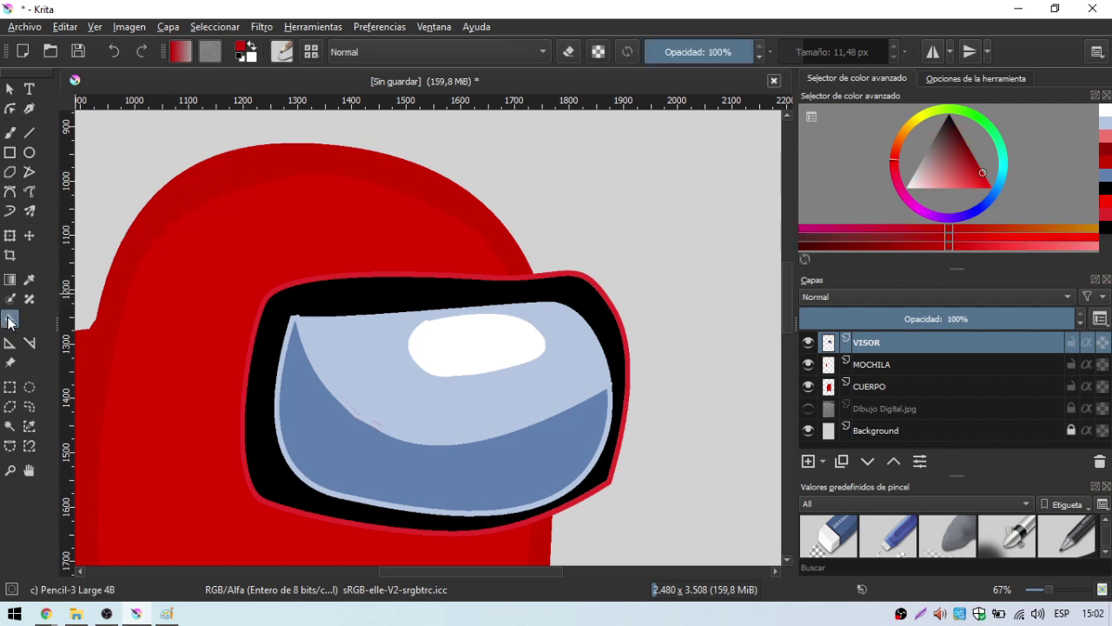
pyautogui.click(280, 288)
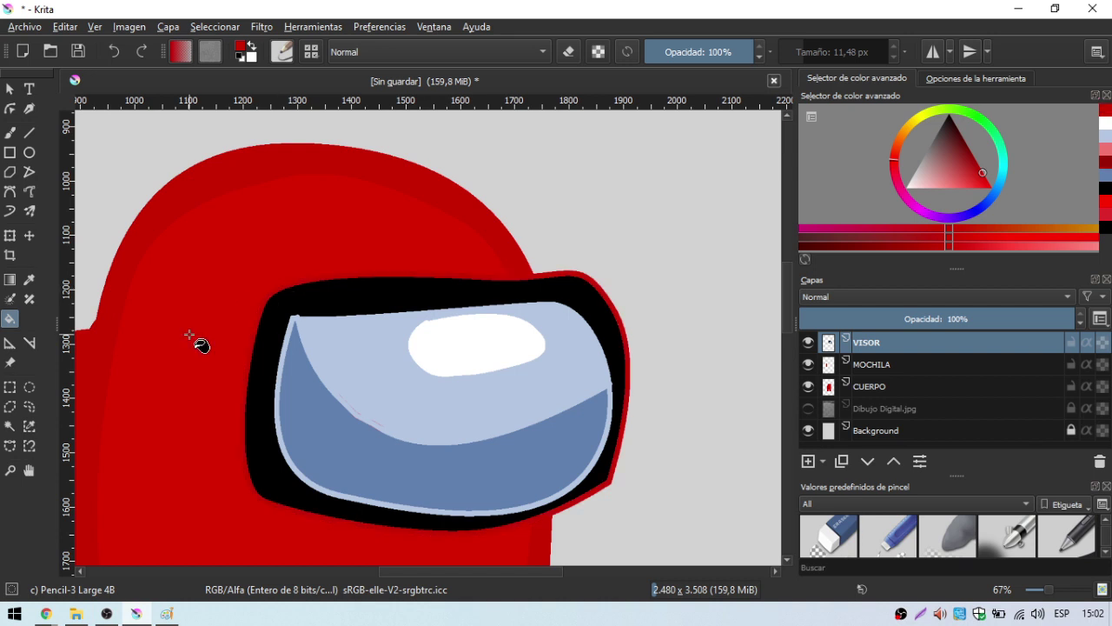
# Hide the Background layer so the crewmate sits on transparency
pyautogui.scroll(-2, 156, 398)
pyautogui.scroll(-2, 157, 397)
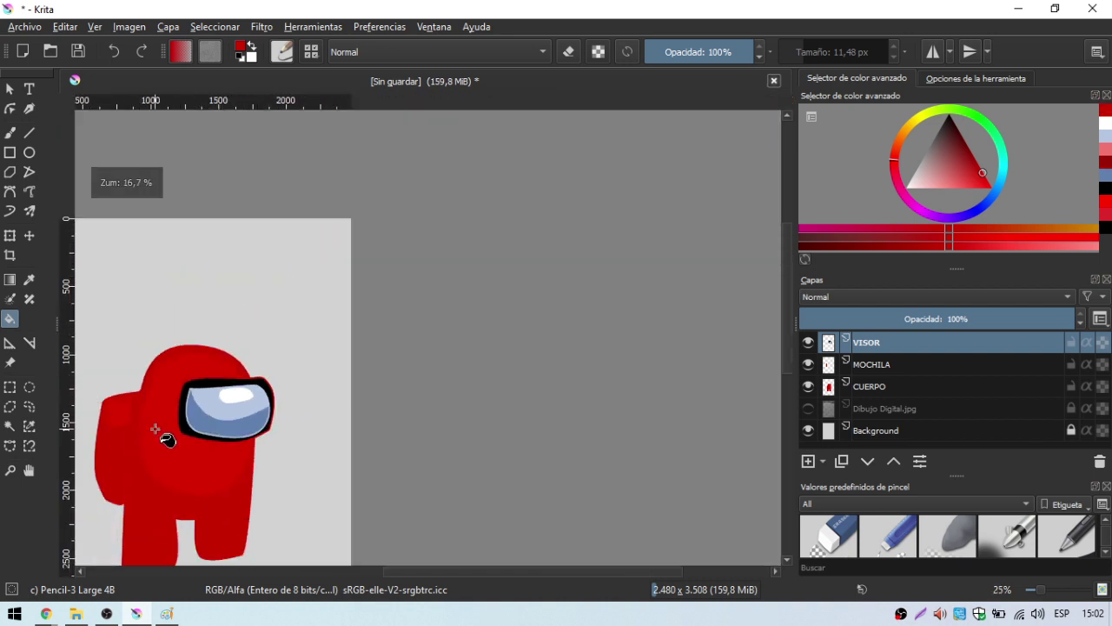
pyautogui.scroll(2, 385, 533)
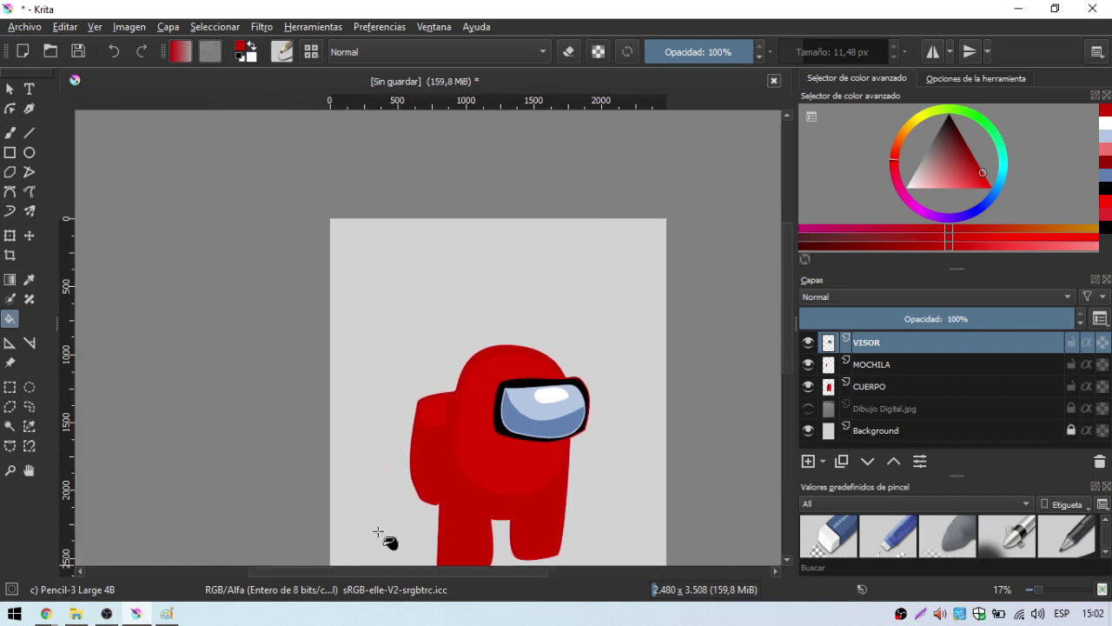
pyautogui.scroll(-2, 441, 489)
pyautogui.scroll(2, 435, 489)
pyautogui.scroll(1, 499, 453)
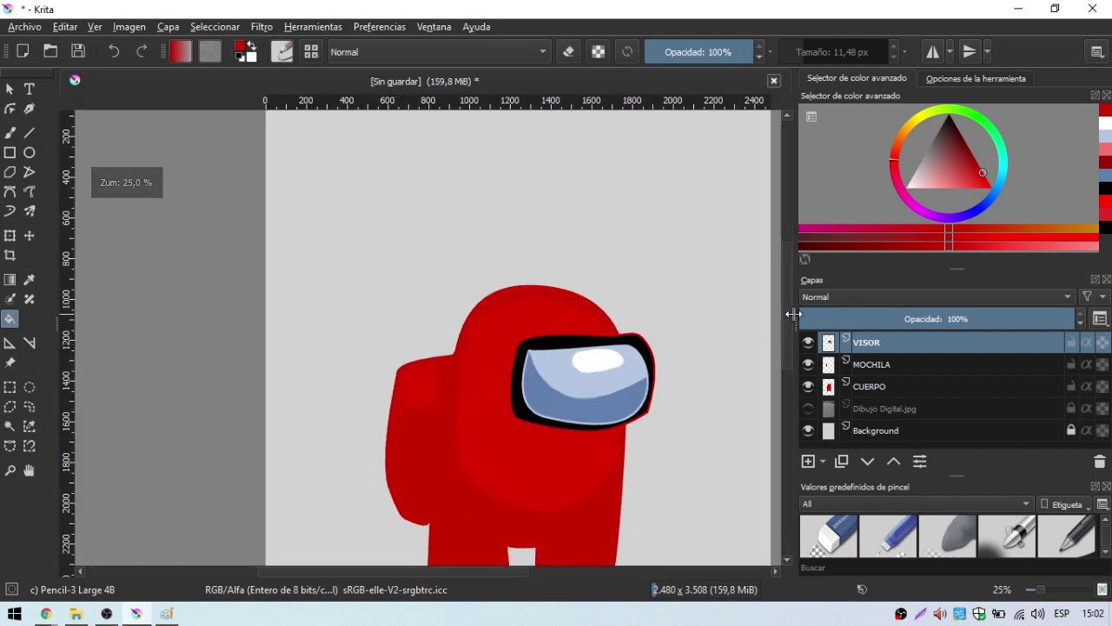
pyautogui.moveTo(785, 327); pyautogui.dragTo(785, 371)
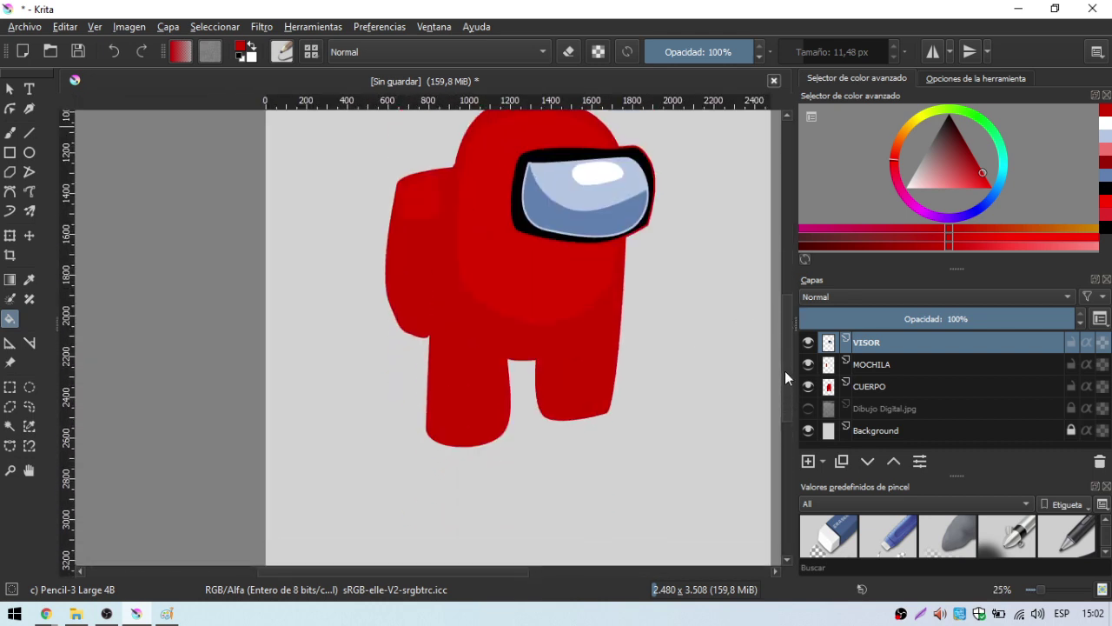
pyautogui.click(808, 429)
pyautogui.scroll(1, 617, 404)
pyautogui.scroll(-2, 609, 399)
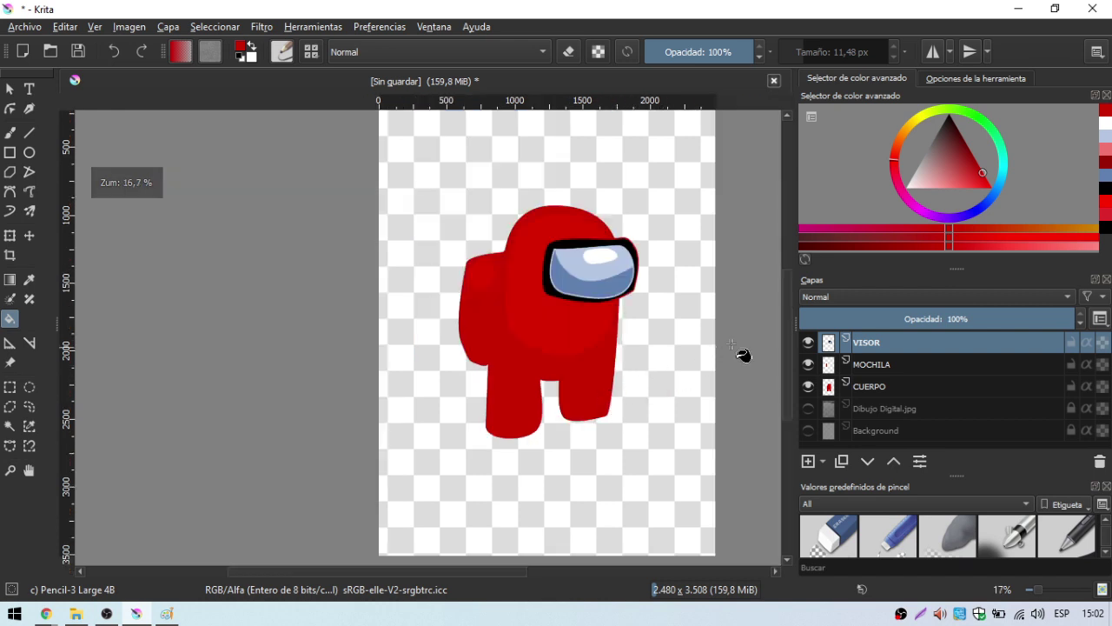
pyautogui.moveTo(790, 350); pyautogui.dragTo(785, 341)
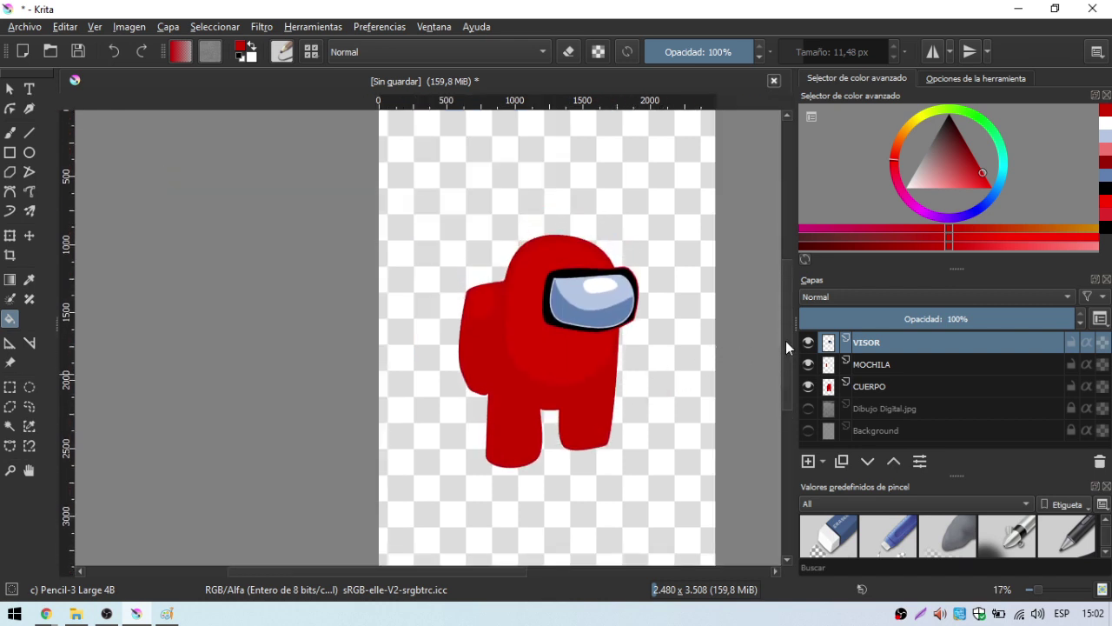
# Fill the upper and lower parts of the visor's black rim with red
pyautogui.moveTo(493, 570); pyautogui.dragTo(532, 571)
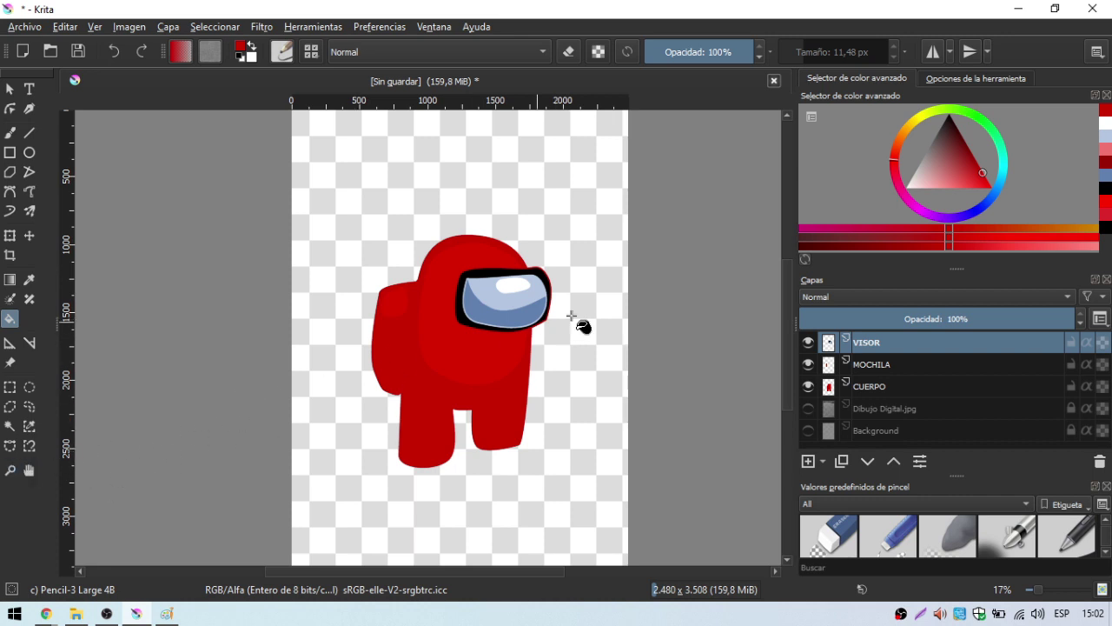
pyautogui.click(542, 277)
pyautogui.click(531, 318)
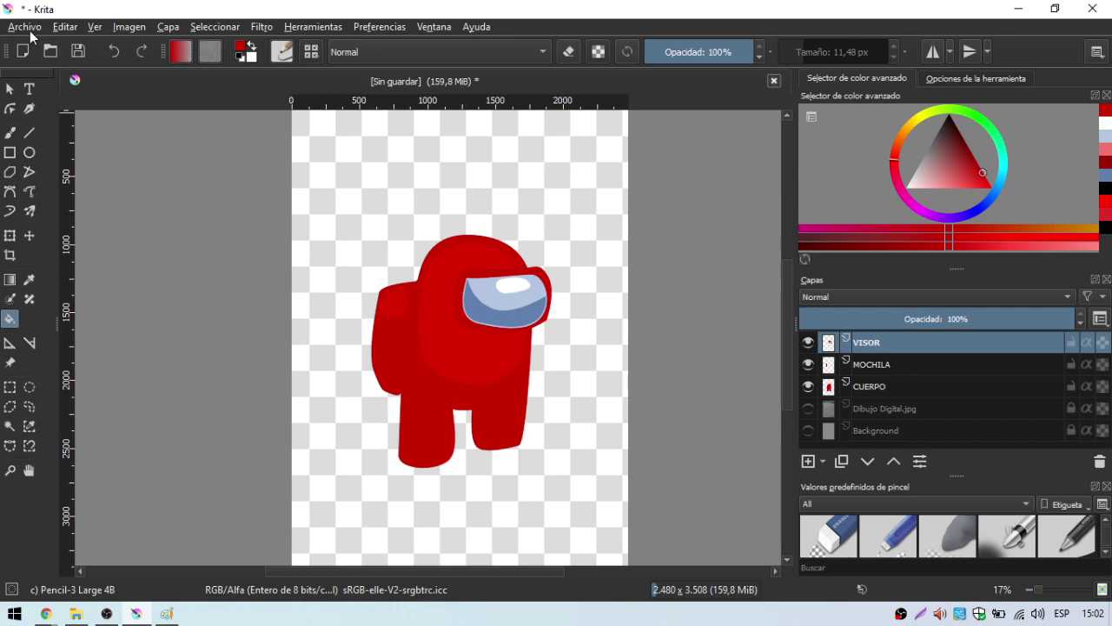
# Undo the red rim fill, zoom onto the visor and compare with the Paint reference
pyautogui.click(60, 26)
pyautogui.click(80, 46)
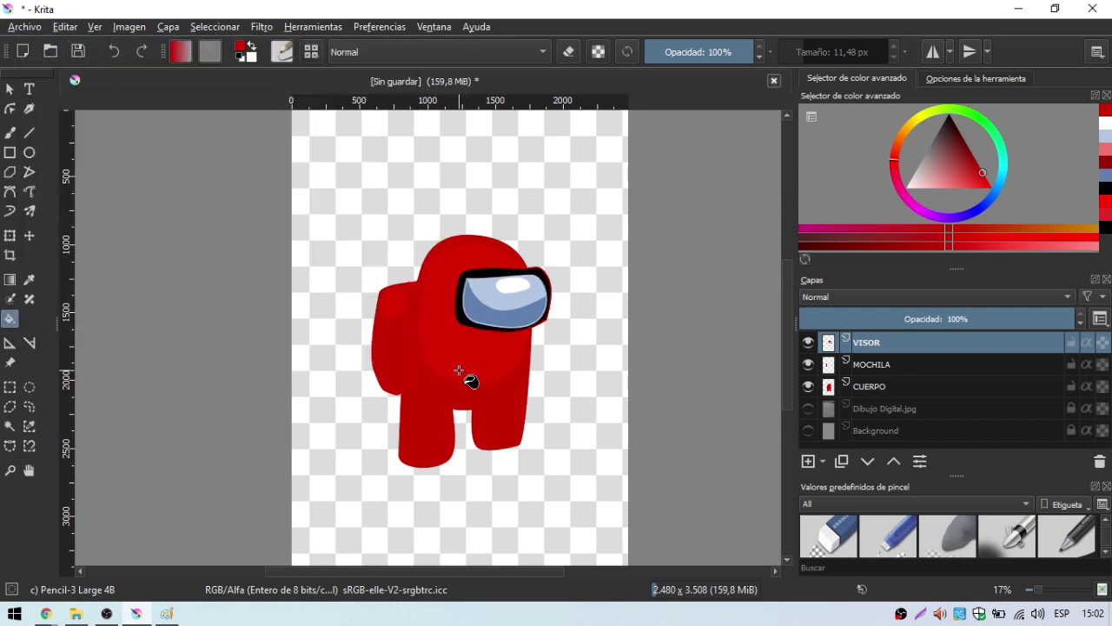
pyautogui.click(10, 469)
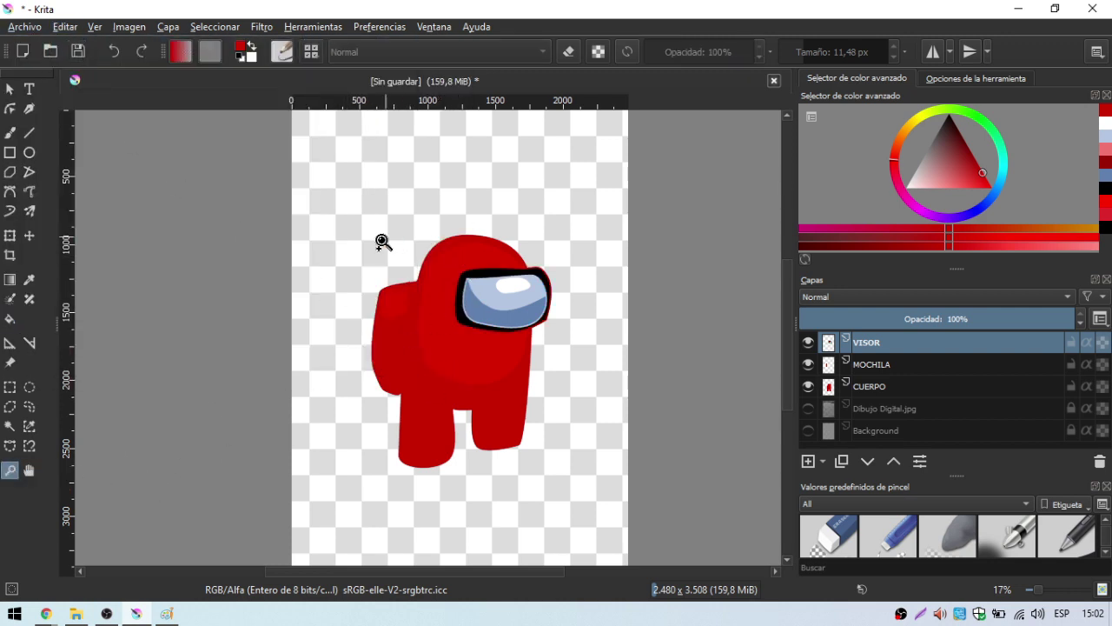
pyautogui.moveTo(381, 239); pyautogui.dragTo(617, 379)
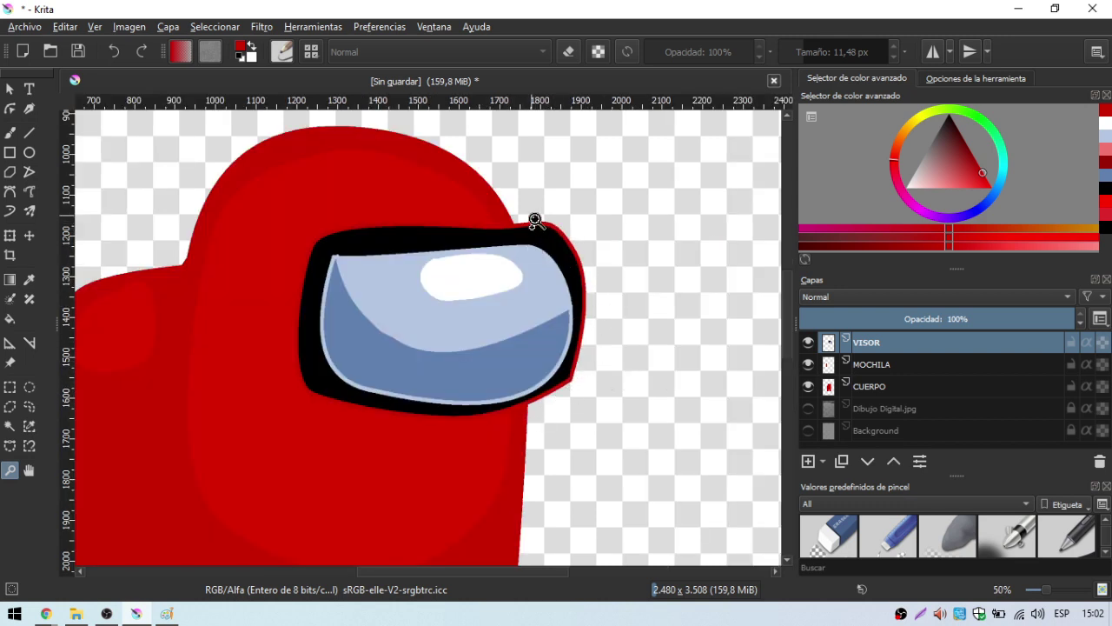
pyautogui.click(168, 614)
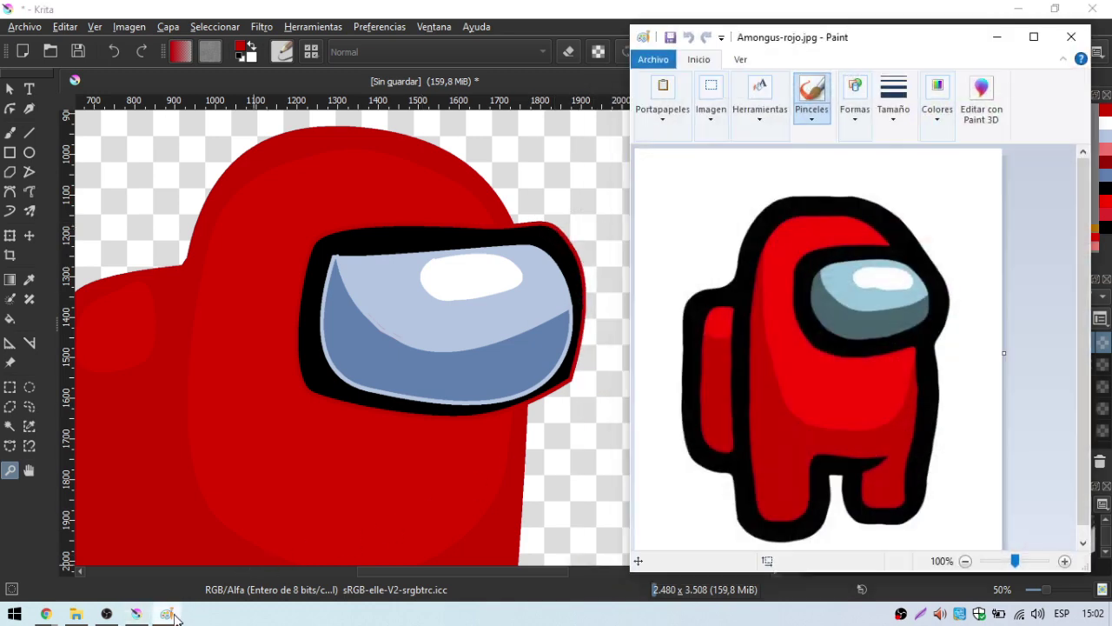
pyautogui.click(167, 614)
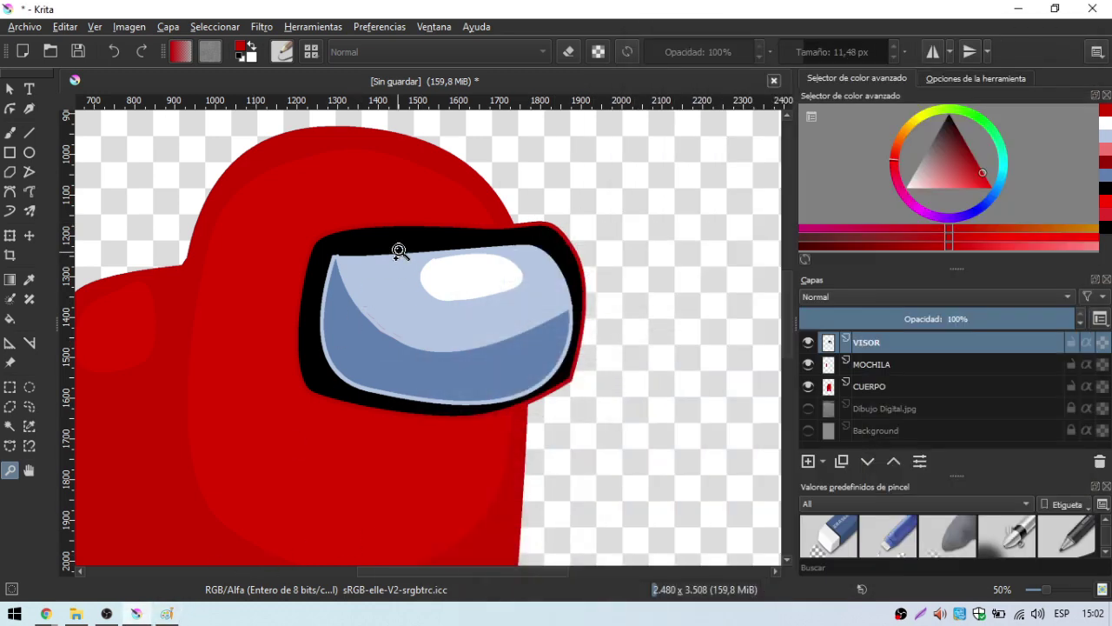
# Sample black from the visor rim and fill the red fringe on the visor's right edge black
pyautogui.click(29, 279)
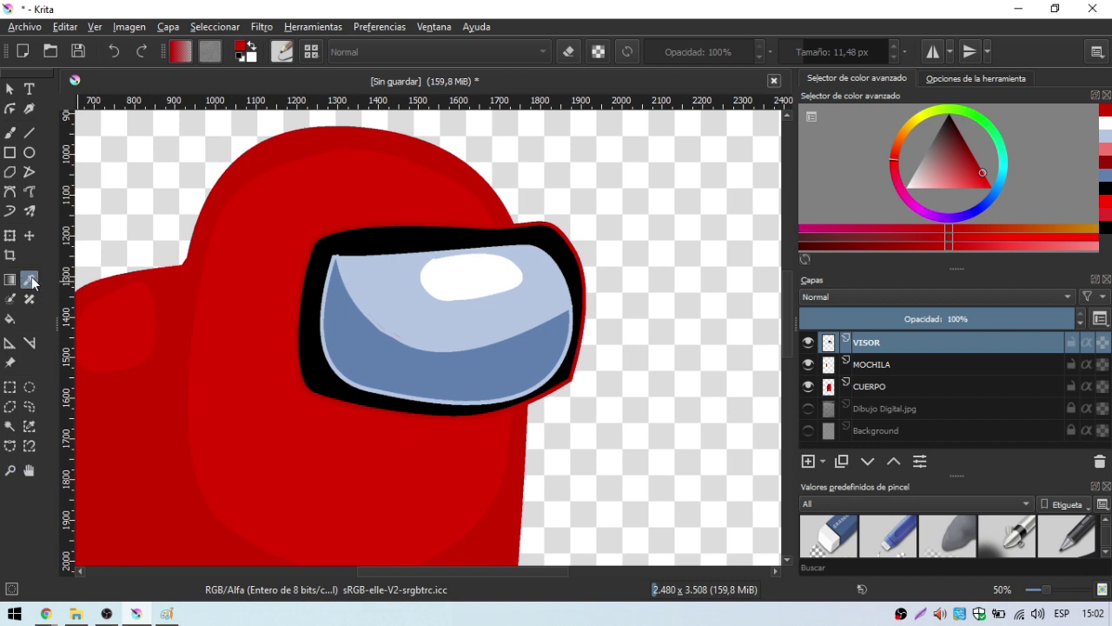
pyautogui.click(380, 242)
pyautogui.click(10, 318)
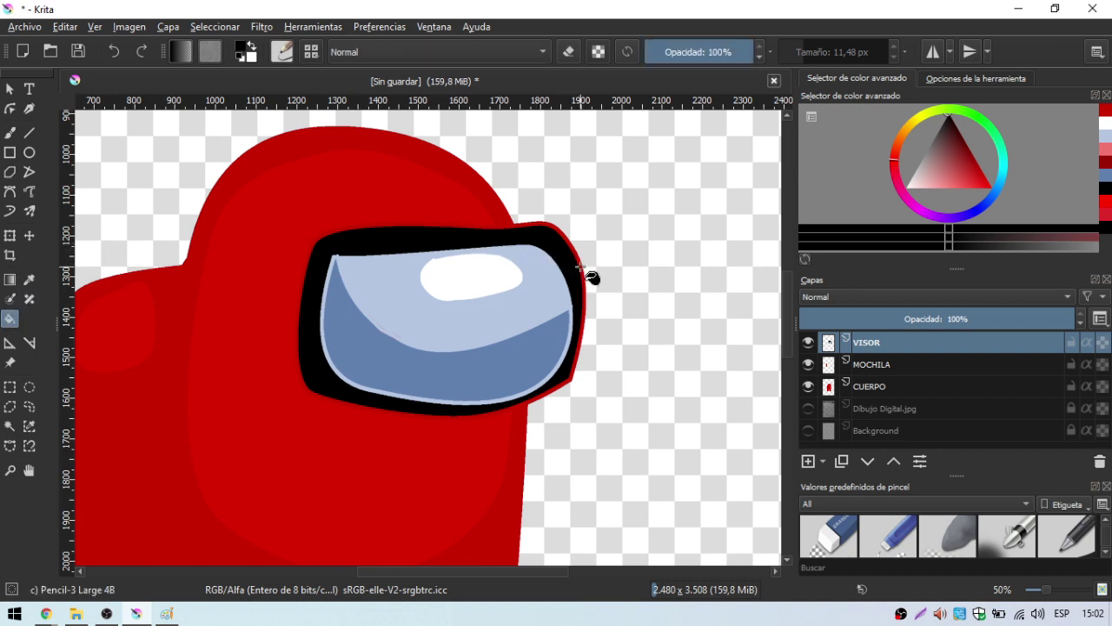
pyautogui.click(580, 267)
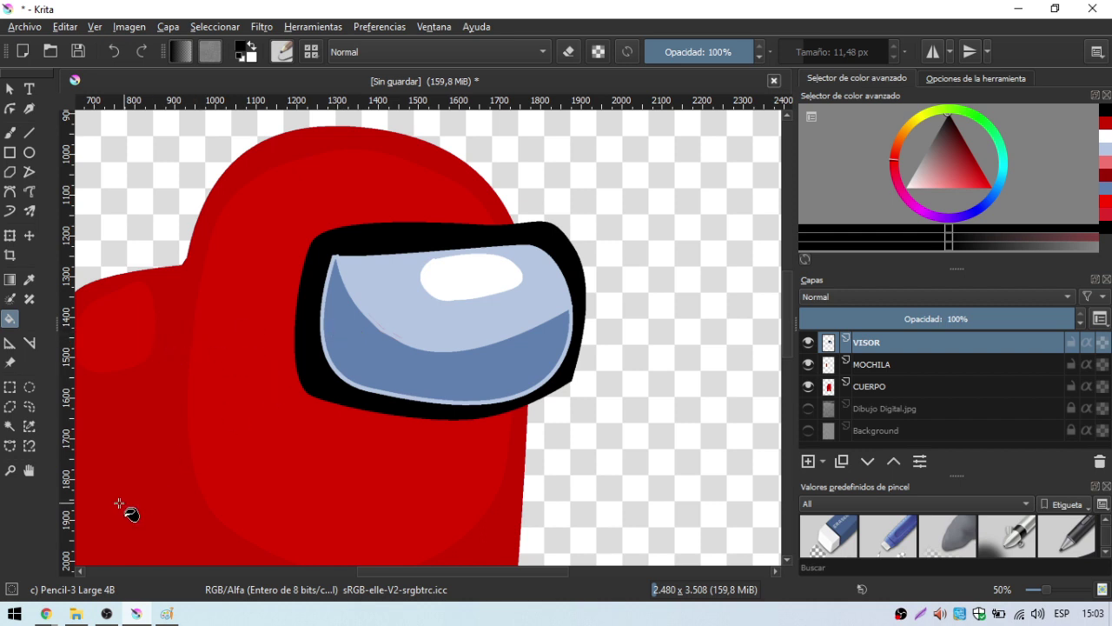
pyautogui.click(9, 469)
pyautogui.keyDown('ctrl'); pyautogui.click(442, 372); pyautogui.keyUp('ctrl')
pyautogui.keyDown('ctrl'); pyautogui.click(440, 376); pyautogui.keyUp('ctrl')
pyautogui.keyDown('ctrl'); pyautogui.click(440, 376); pyautogui.keyUp('ctrl')
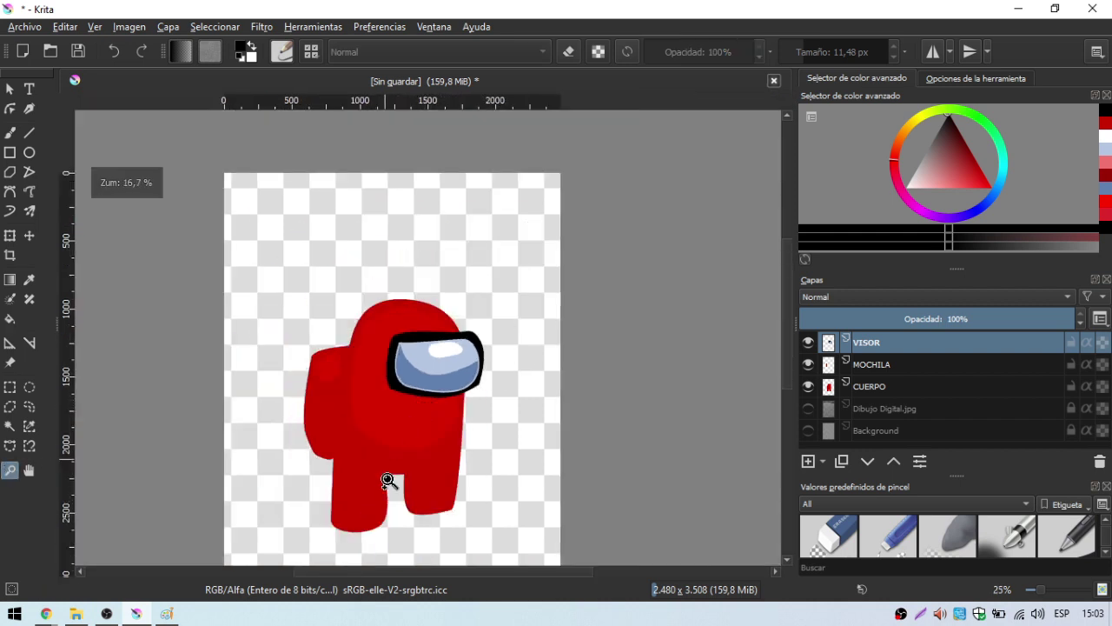
pyautogui.click(401, 532)
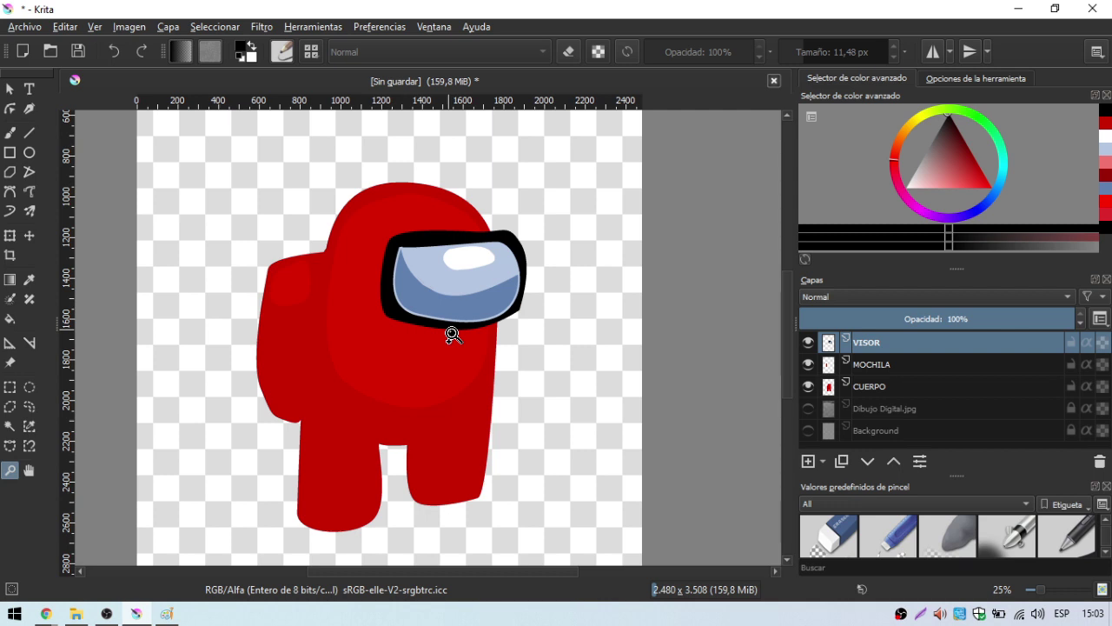
# Sample the body red, visor pale blue and rim black, ending on the highlight's white
pyautogui.click(11, 319)
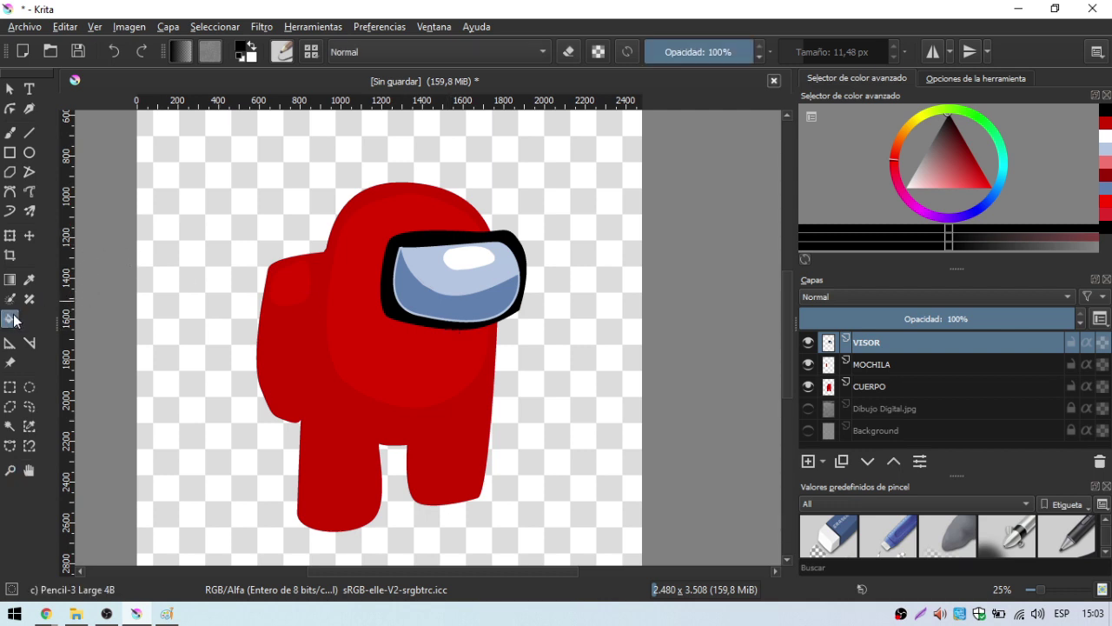
pyautogui.click(29, 280)
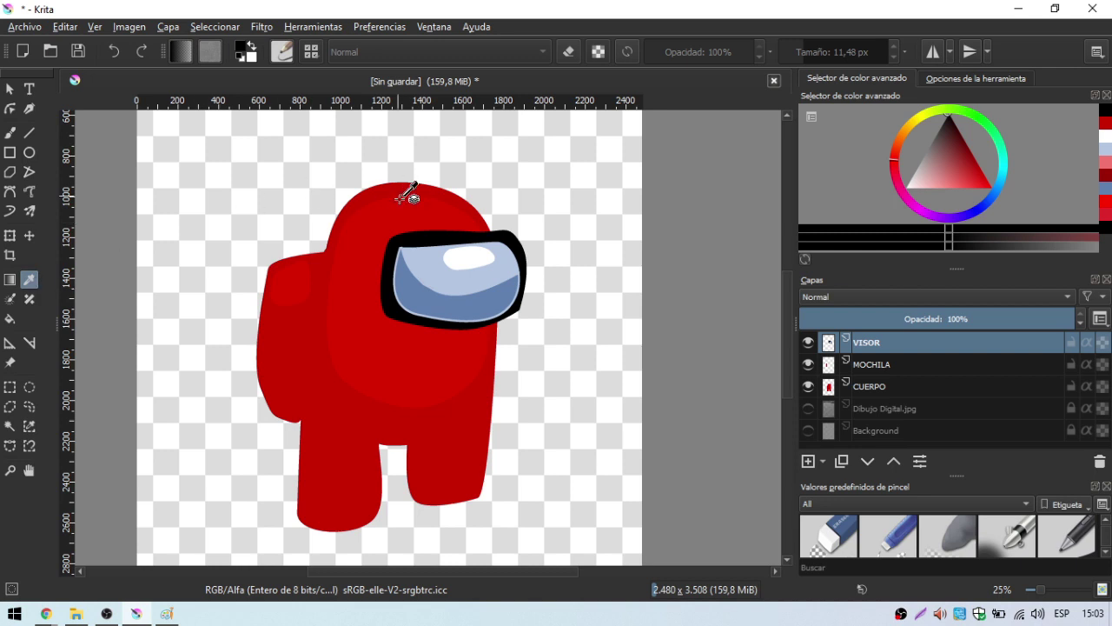
pyautogui.click(425, 214)
pyautogui.click(410, 287)
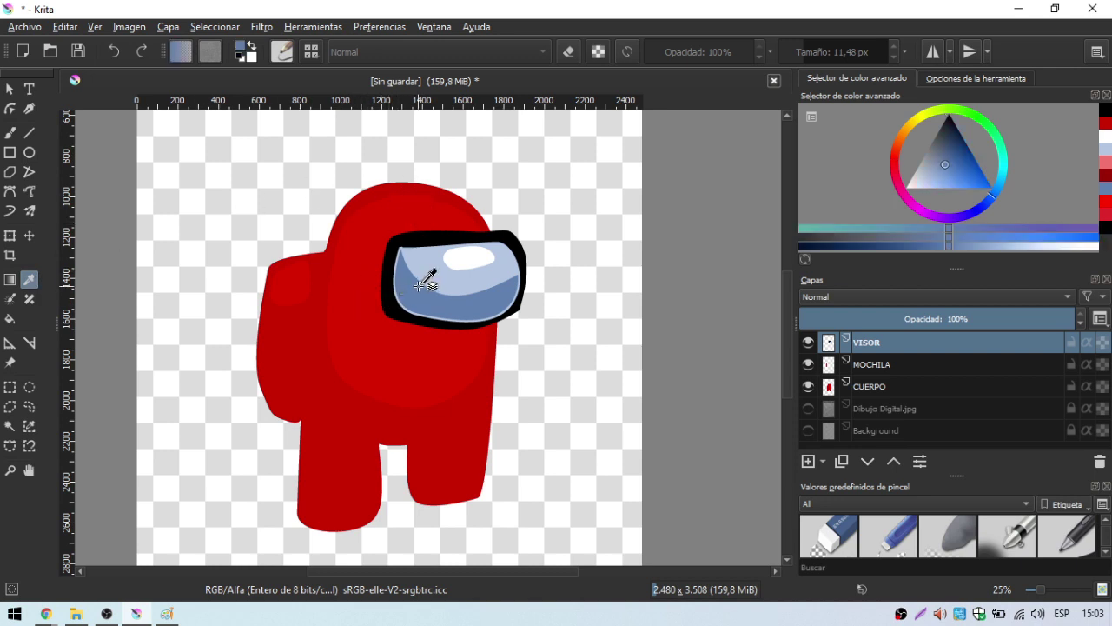
pyautogui.moveTo(474, 261)
pyautogui.mouseDown()
pyautogui.moveTo(454, 317)
pyautogui.moveTo(393, 293)
pyautogui.moveTo(452, 263)
pyautogui.moveTo(442, 199)
pyautogui.moveTo(437, 228)
pyautogui.moveTo(402, 214)
pyautogui.moveTo(365, 255)
pyautogui.moveTo(323, 265)
pyautogui.mouseUp()
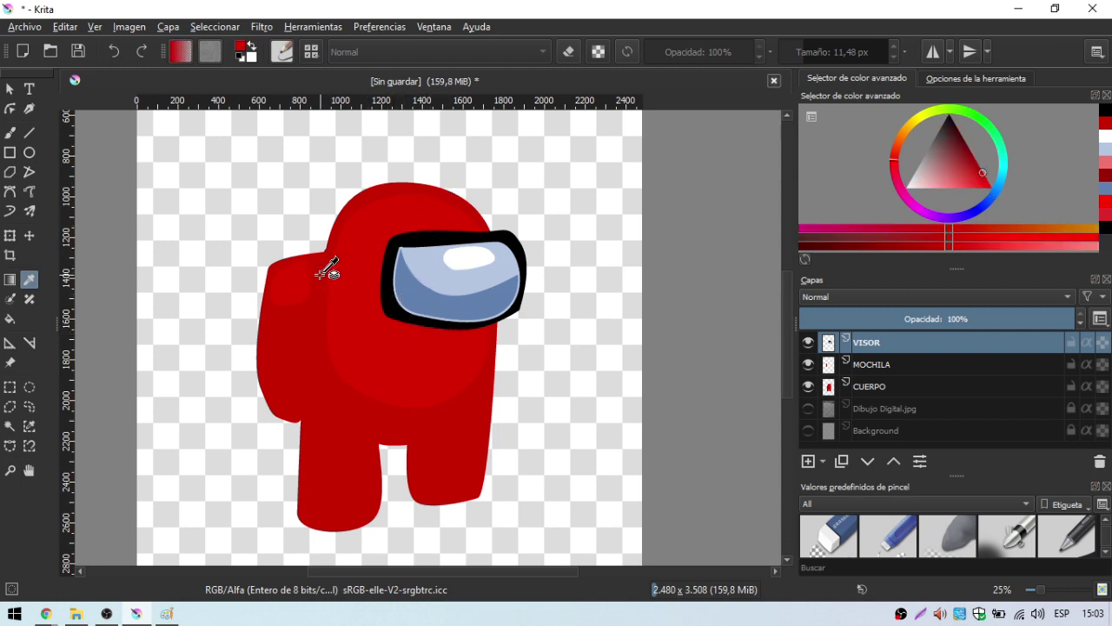
pyautogui.click(970, 162)
pyautogui.click(478, 266)
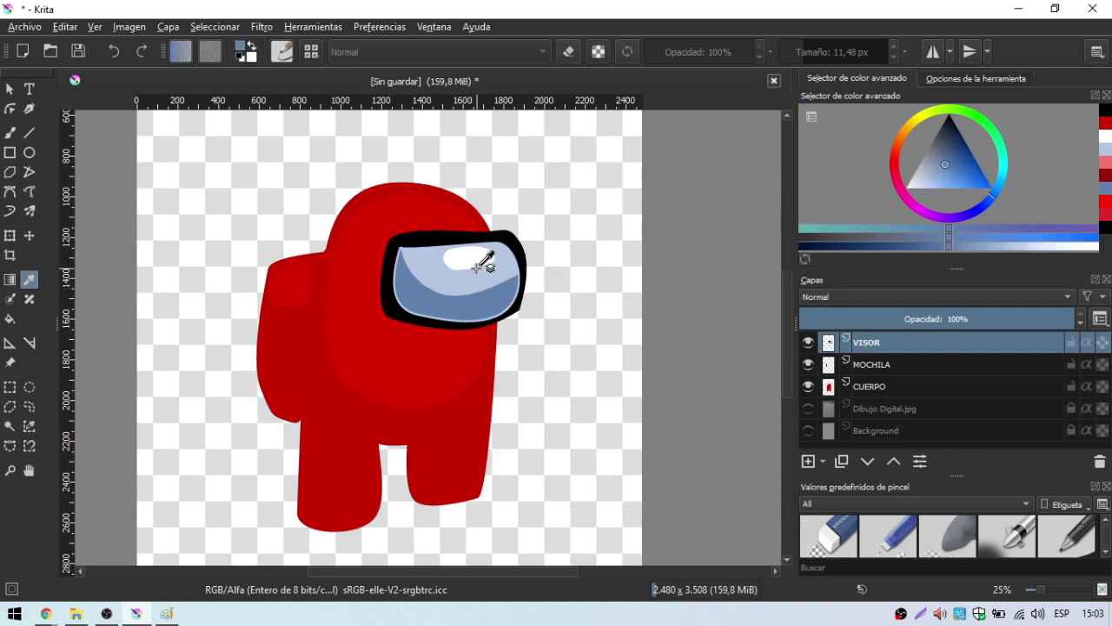
pyautogui.click(470, 259)
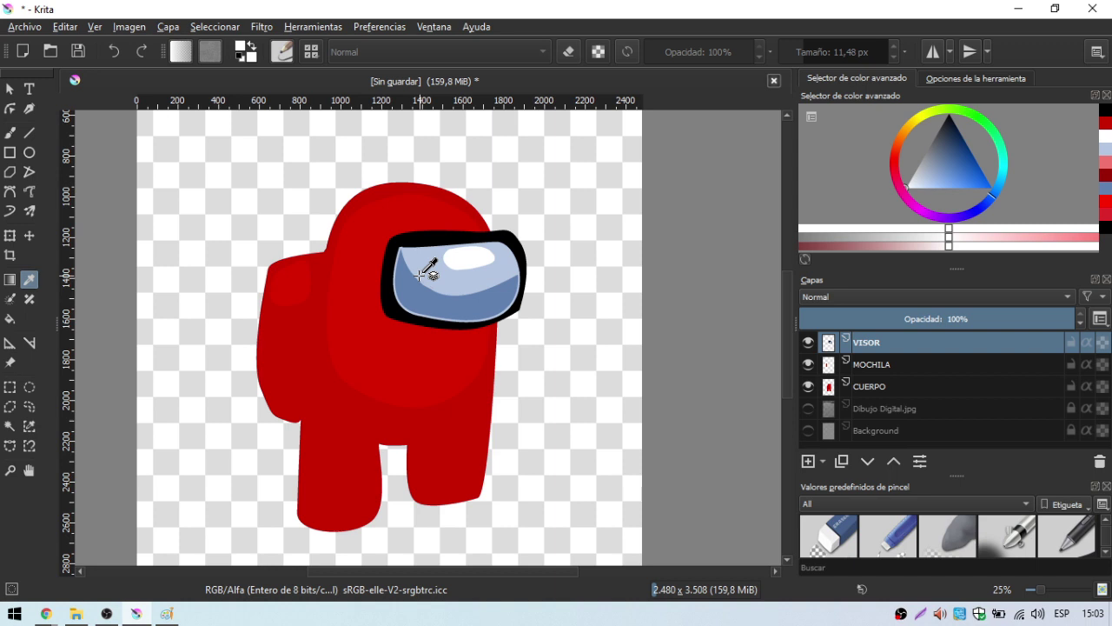